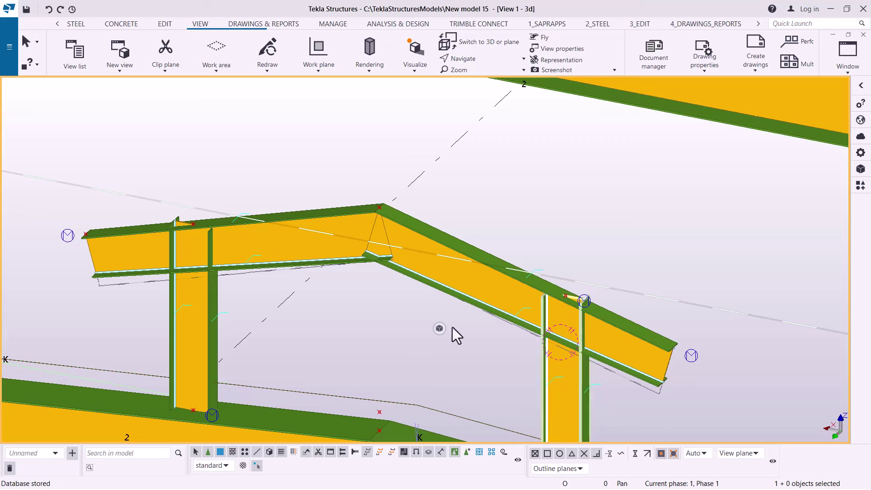
Step: Open linear copy settings for the left rafter-end point and clear all offsets
{"action": "scroll", "coordinate": [87, 258], "scroll_direction": "up", "scroll_amount": 3}
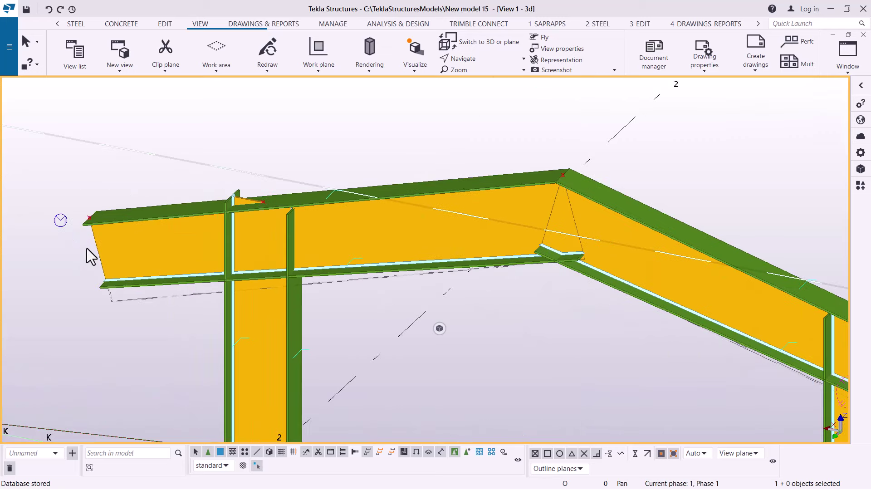
{"action": "scroll", "coordinate": [151, 209], "scroll_direction": "down", "scroll_amount": 2}
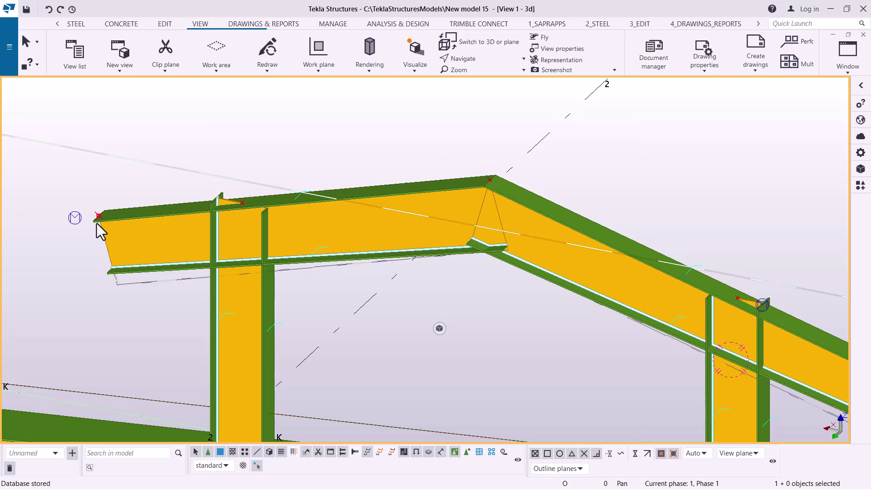
{"action": "scroll", "coordinate": [311, 220], "scroll_direction": "down", "scroll_amount": 2}
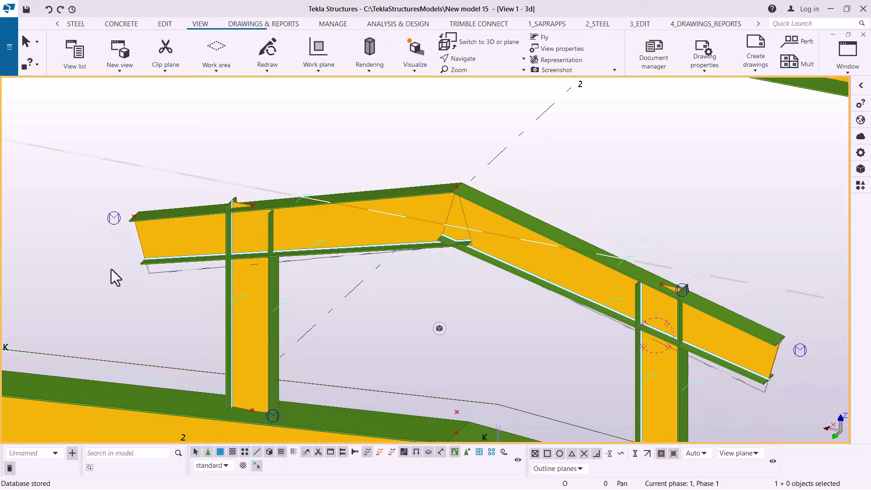
{"action": "scroll", "coordinate": [125, 263], "scroll_direction": "up", "scroll_amount": 2}
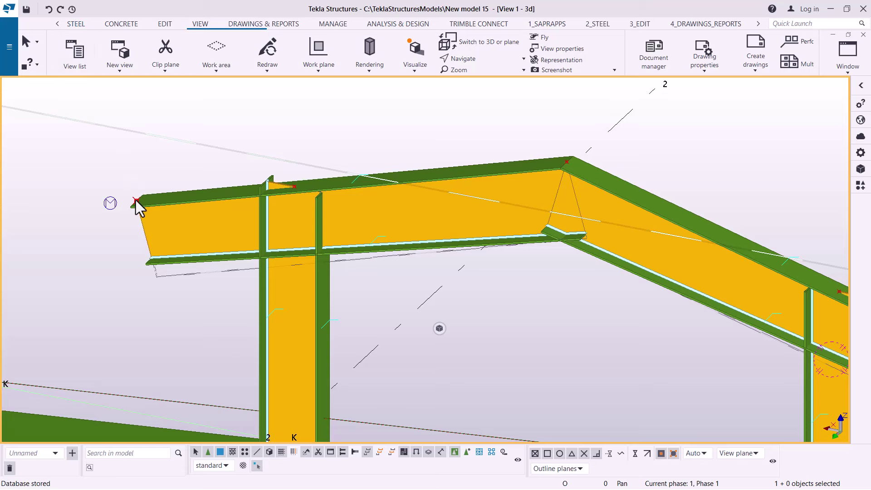
{"action": "middle_click_drag", "start_coordinate": [136, 204], "coordinate": [236, 175], "text": "ctrl"}
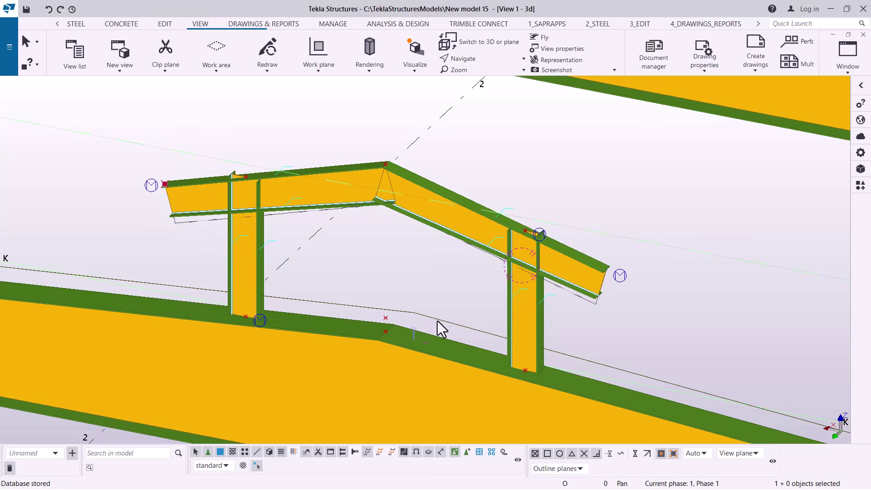
{"action": "scroll", "coordinate": [409, 197], "scroll_direction": "down", "scroll_amount": 2}
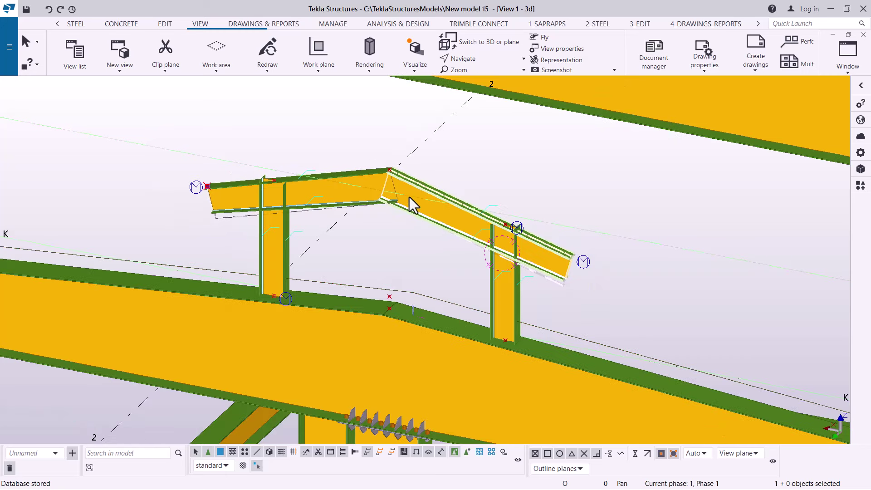
{"action": "scroll", "coordinate": [184, 193], "scroll_direction": "up", "scroll_amount": 4}
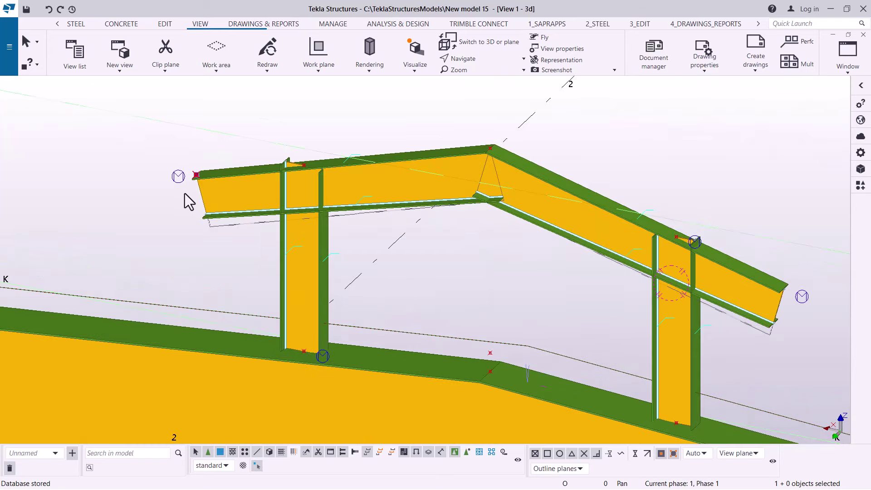
{"action": "scroll", "coordinate": [202, 179], "scroll_direction": "up", "scroll_amount": 1}
{"action": "right_click", "coordinate": [138, 142]}
{"action": "mouse_move", "coordinate": [180, 209]}
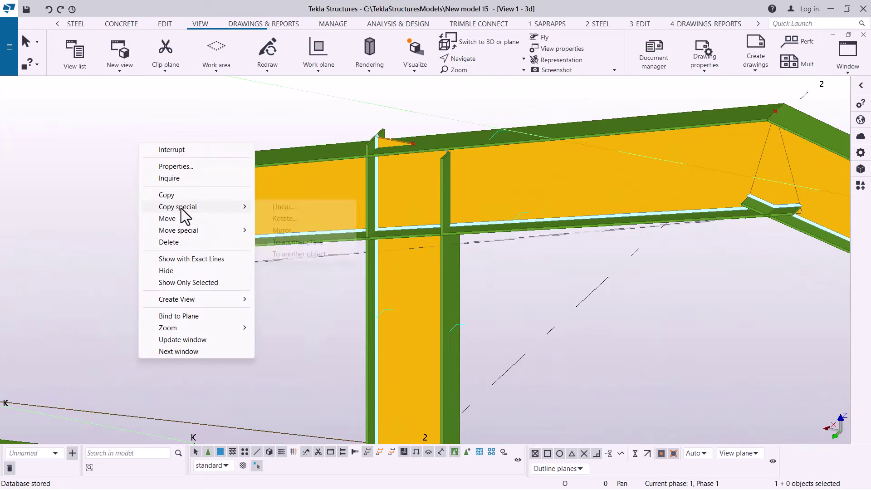
{"action": "left_click", "coordinate": [283, 207]}
{"action": "left_click", "coordinate": [659, 286]}
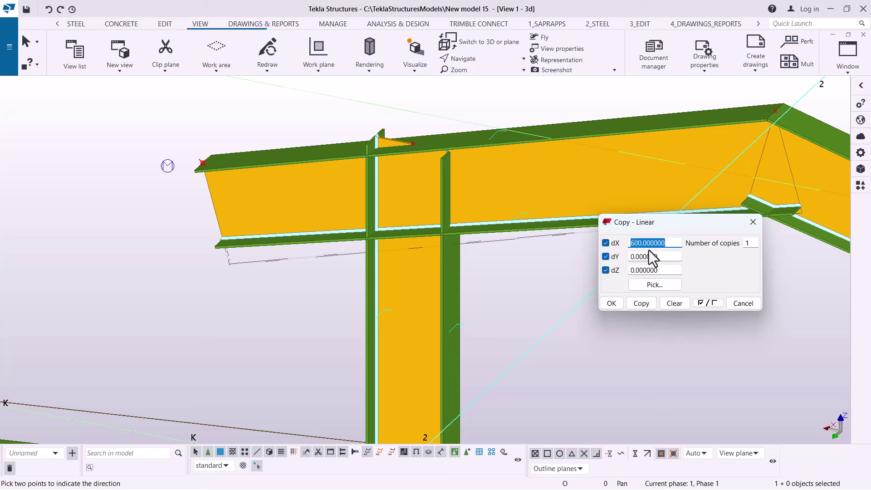
{"action": "left_click", "coordinate": [672, 304]}
Step: Copy the point 600 mm straight down with dZ -600
{"action": "left_click_drag", "start_coordinate": [660, 269], "coordinate": [601, 270]}
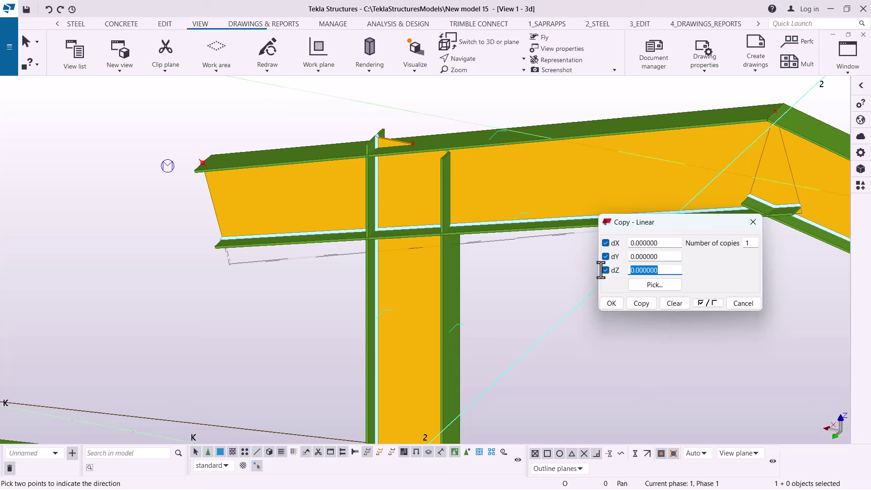
{"action": "type", "text": "-"}
{"action": "type", "text": "600"}
{"action": "left_click", "coordinate": [640, 303]}
Step: Make a second copy of the point 400 mm down with dZ -400
{"action": "scroll", "coordinate": [254, 238], "scroll_direction": "down", "scroll_amount": 4}
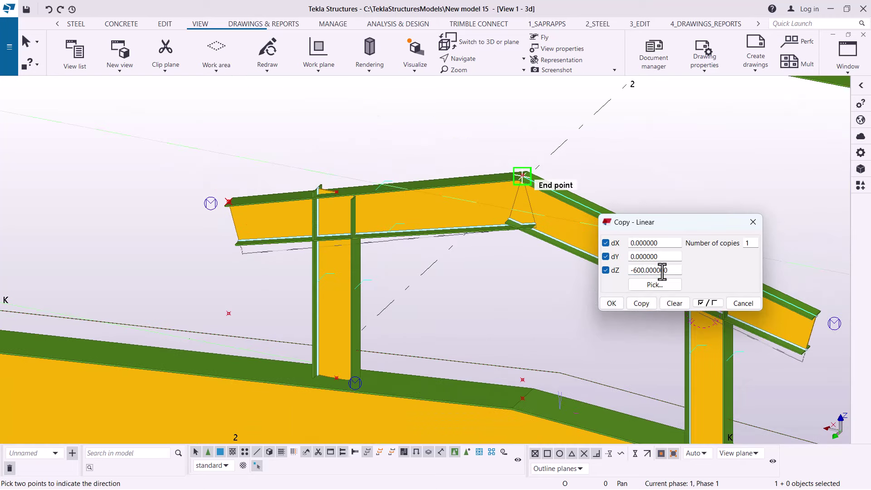
{"action": "left_click_drag", "start_coordinate": [662, 271], "coordinate": [633, 268]}
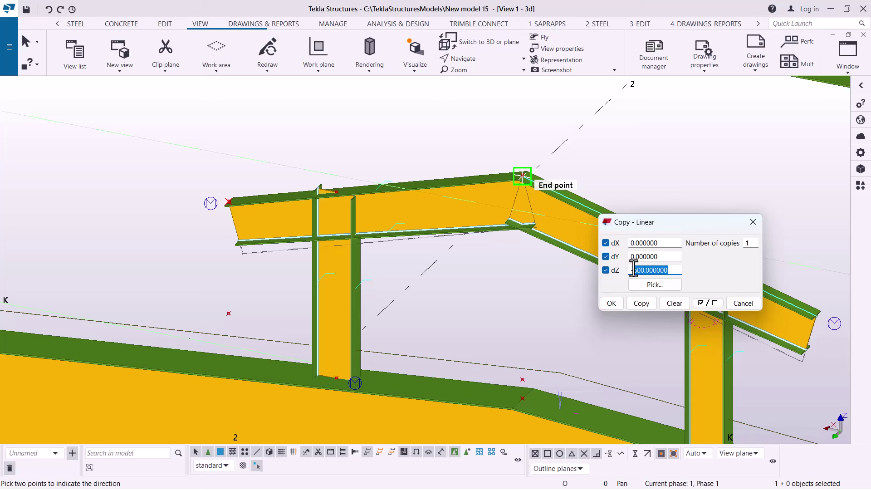
{"action": "type", "text": "400"}
{"action": "left_click", "coordinate": [639, 305]}
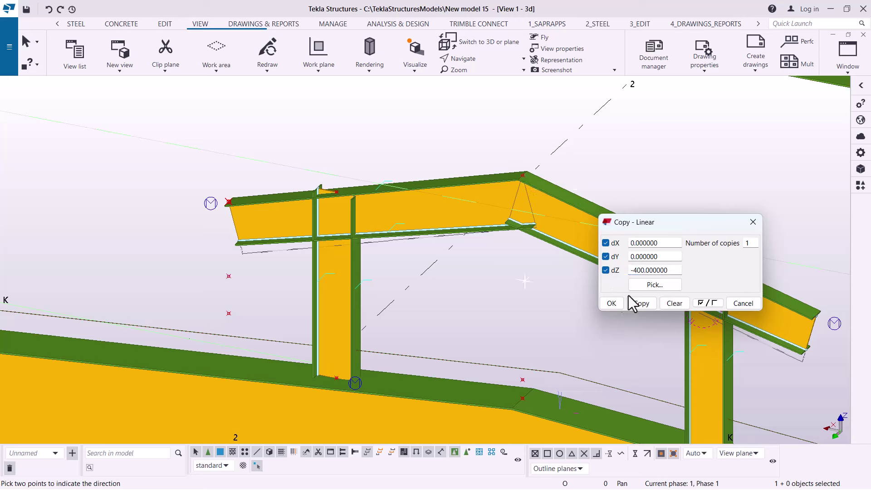
Step: End the copy command and select the copied point and the left rafter
{"action": "right_click", "coordinate": [342, 140]}
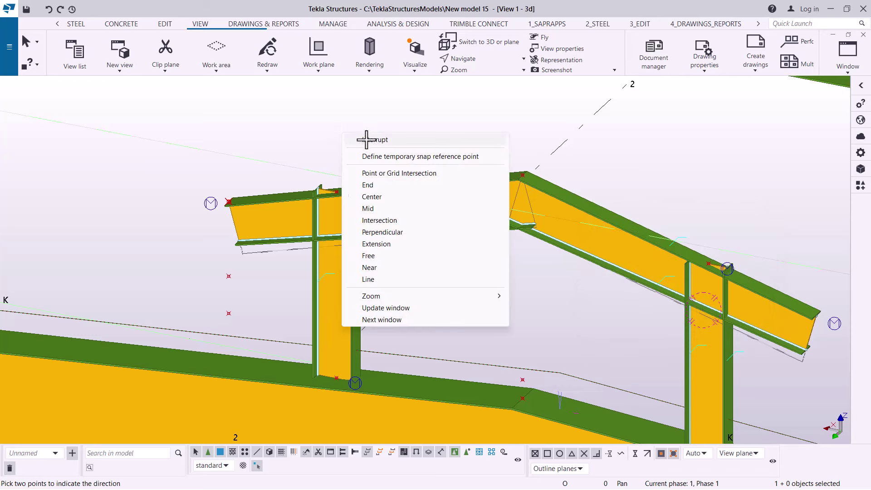
{"action": "left_click", "coordinate": [366, 140]}
{"action": "left_click", "coordinate": [229, 314]}
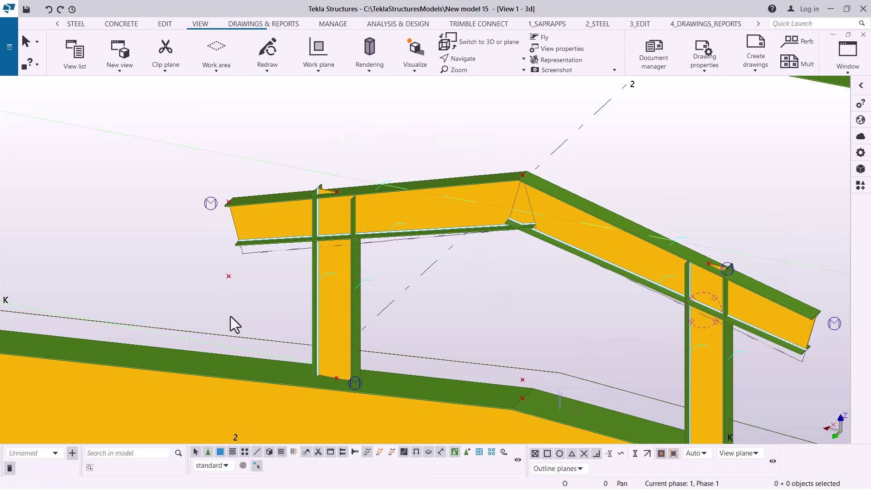
{"action": "scroll", "coordinate": [218, 229], "scroll_direction": "up", "scroll_amount": 4}
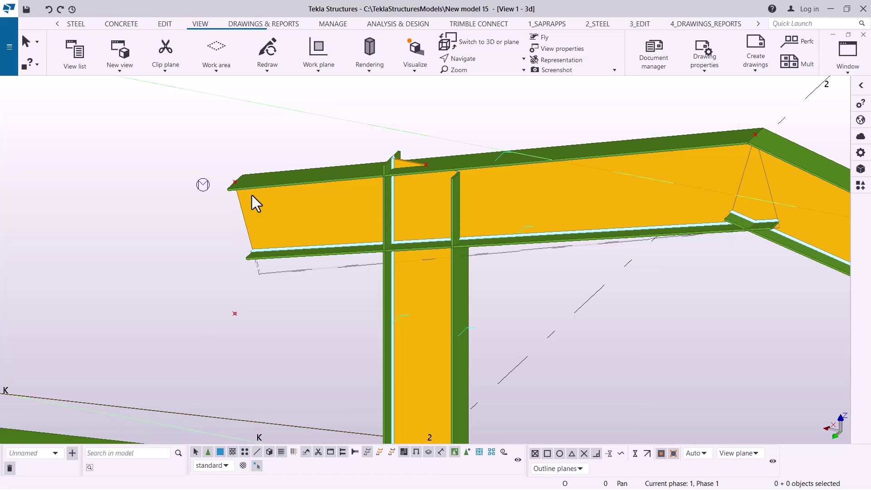
{"action": "left_click", "coordinate": [746, 176]}
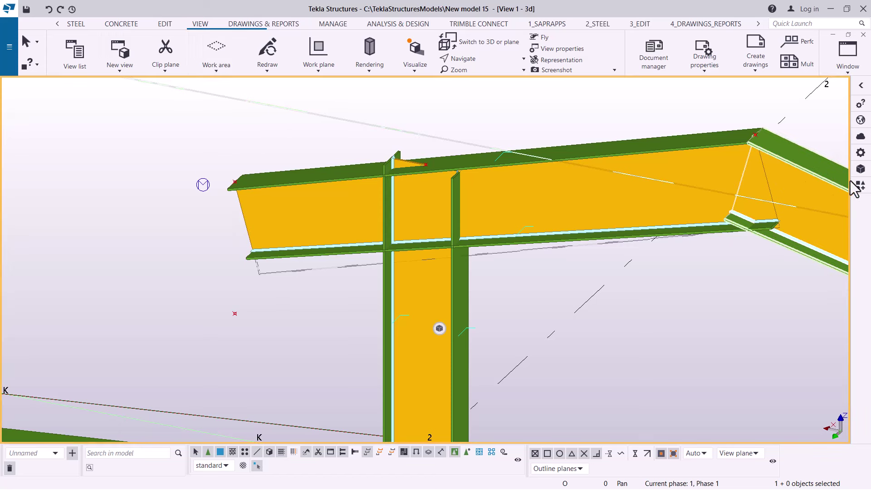
Step: Place a vertical PEB Member between the two picked points at the left rafter end
{"action": "left_click", "coordinate": [860, 188]}
{"action": "left_click", "coordinate": [777, 261]}
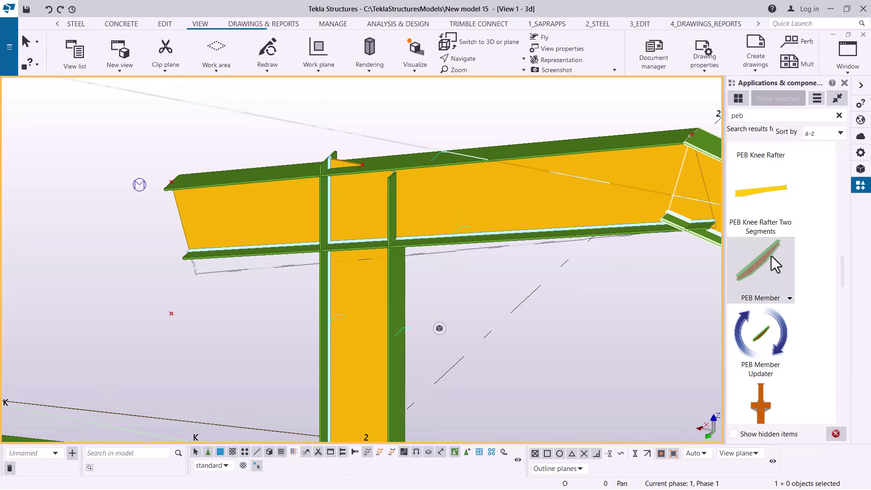
{"action": "scroll", "coordinate": [181, 182], "scroll_direction": "up", "scroll_amount": 2}
{"action": "left_click", "coordinate": [165, 181]}
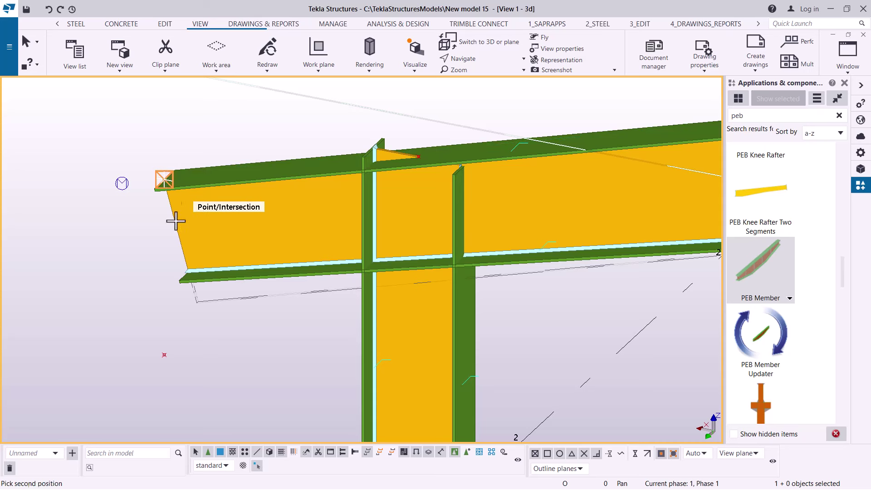
{"action": "left_click", "coordinate": [165, 356]}
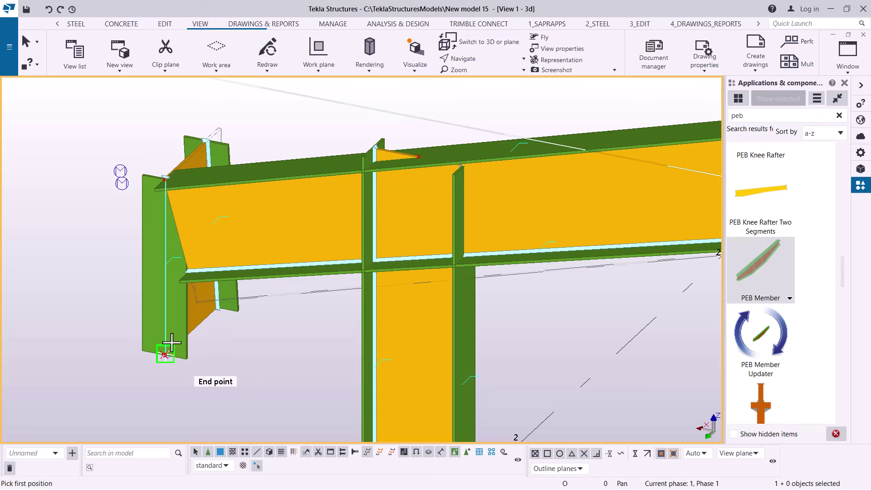
{"action": "right_click", "coordinate": [132, 133]}
{"action": "left_click", "coordinate": [154, 139]}
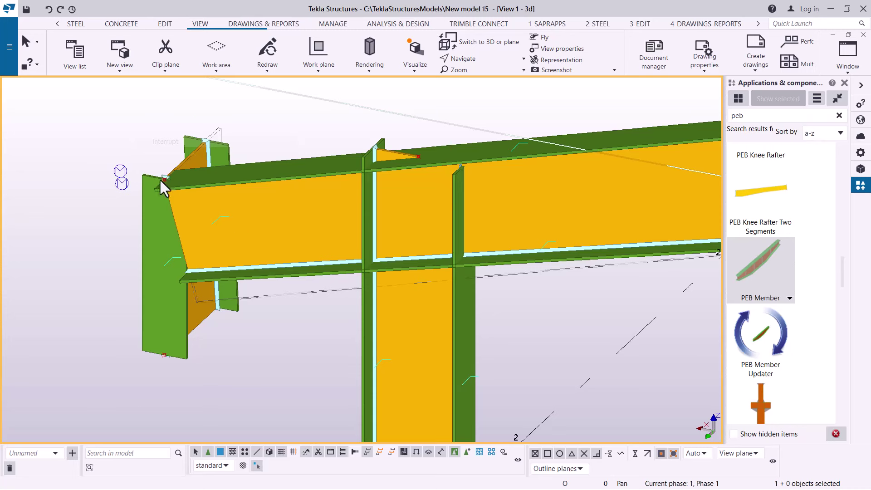
Step: Rotate the view around the rafter's left end
{"action": "scroll", "coordinate": [156, 186], "scroll_direction": "up", "scroll_amount": 2}
{"action": "scroll", "coordinate": [154, 192], "scroll_direction": "up", "scroll_amount": 1}
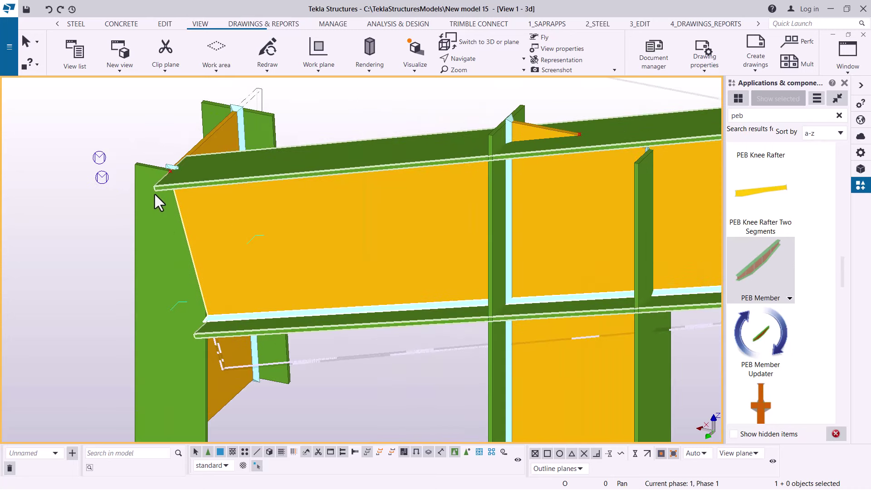
{"action": "left_click", "coordinate": [480, 58]}
{"action": "left_click", "coordinate": [481, 75]}
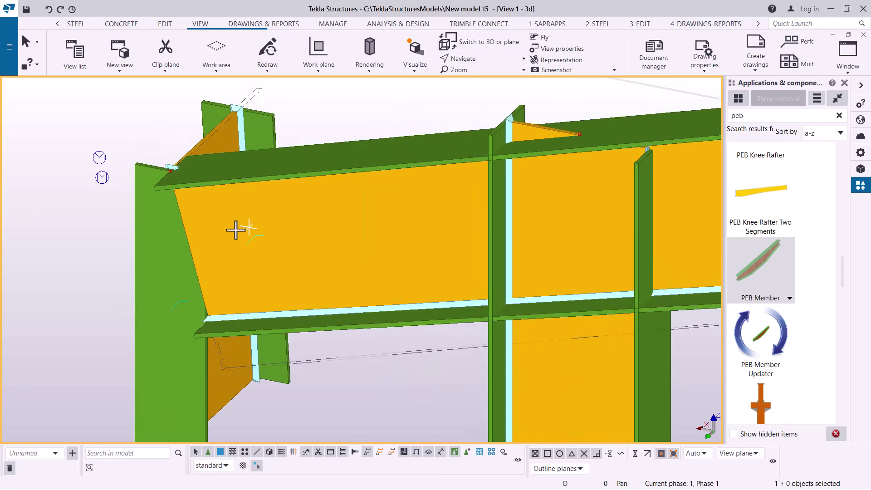
{"action": "mouse_move", "coordinate": [239, 231]}
{"action": "left_mouse_down"}
{"action": "mouse_move", "coordinate": [307, 241]}
{"action": "mouse_move", "coordinate": [253, 230]}
{"action": "left_mouse_up"}
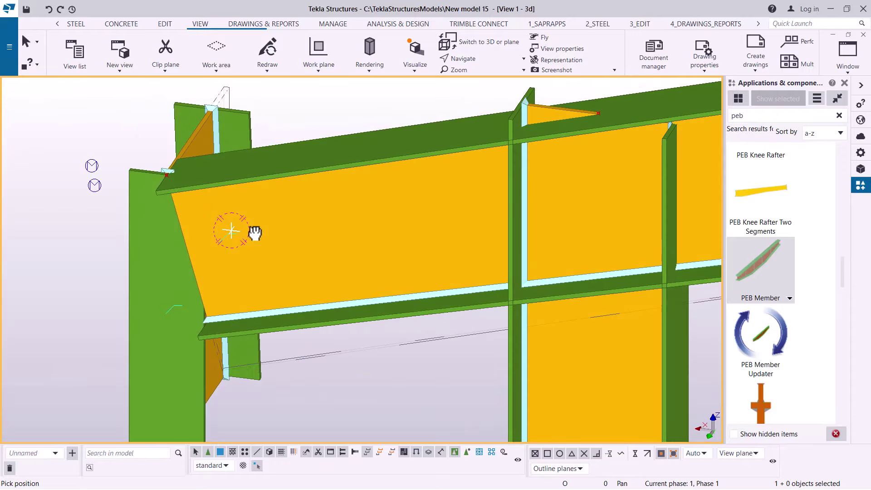
{"action": "right_click", "coordinate": [296, 110]}
Step: Set the PEB member's end depth to 200 and apply it
{"action": "left_click", "coordinate": [317, 114]}
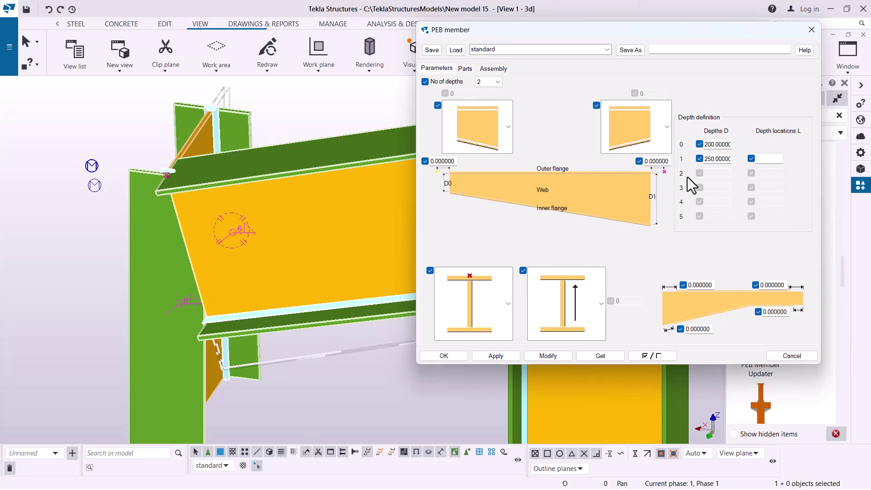
{"action": "double_click", "coordinate": [706, 160]}
{"action": "type", "text": "200"}
{"action": "left_click", "coordinate": [550, 356]}
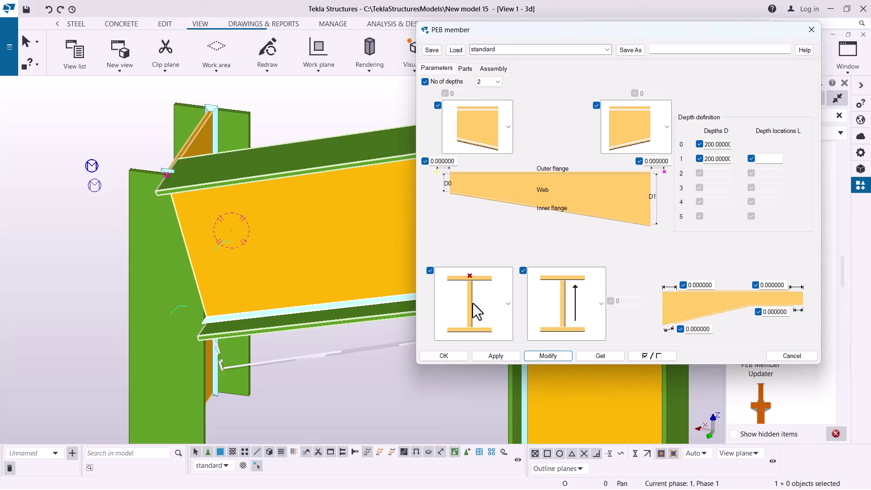
Step: Change the end section orientation to the left-arrow option, update the member, and save settings
{"action": "left_click", "coordinate": [601, 309]}
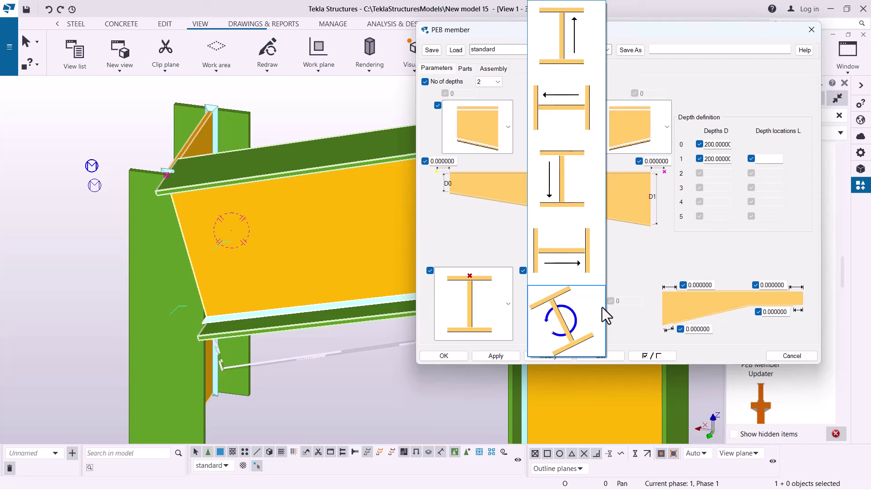
{"action": "left_click", "coordinate": [576, 50]}
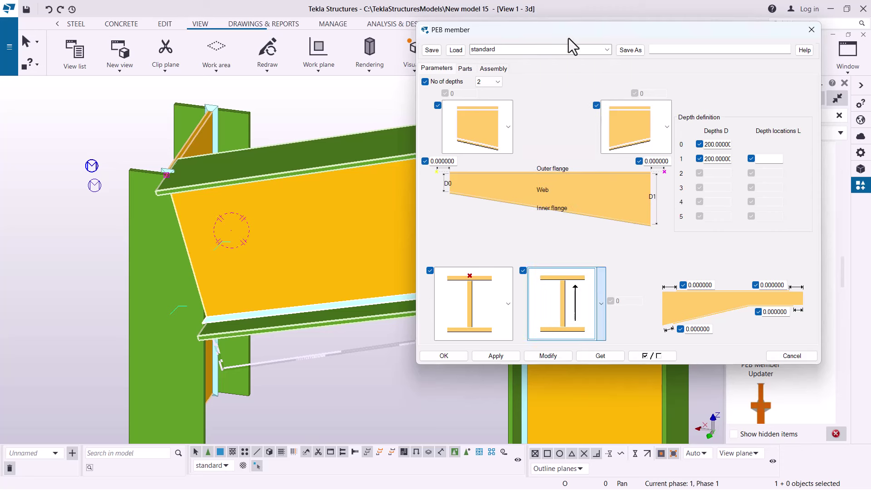
{"action": "left_click", "coordinate": [543, 357]}
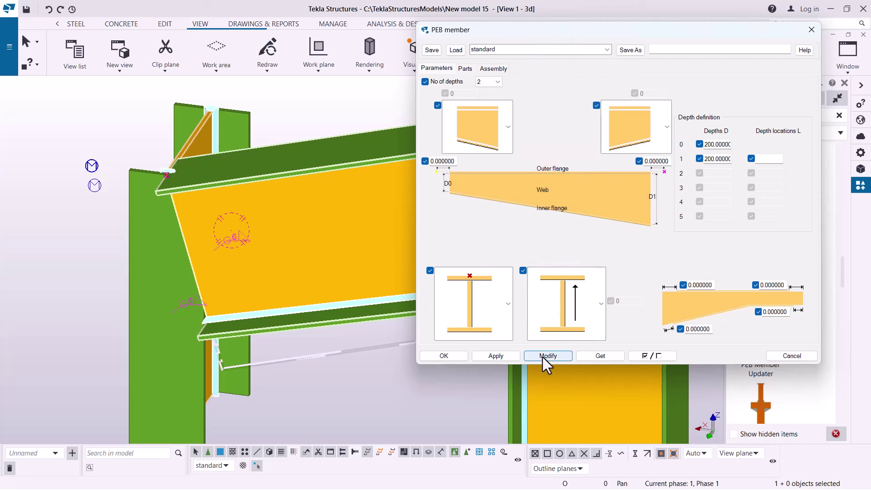
{"action": "left_click", "coordinate": [600, 305]}
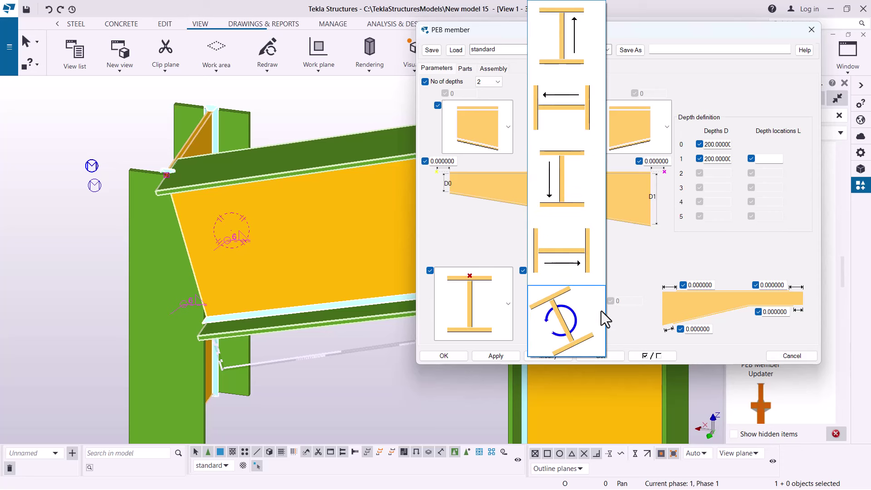
{"action": "left_click", "coordinate": [580, 131]}
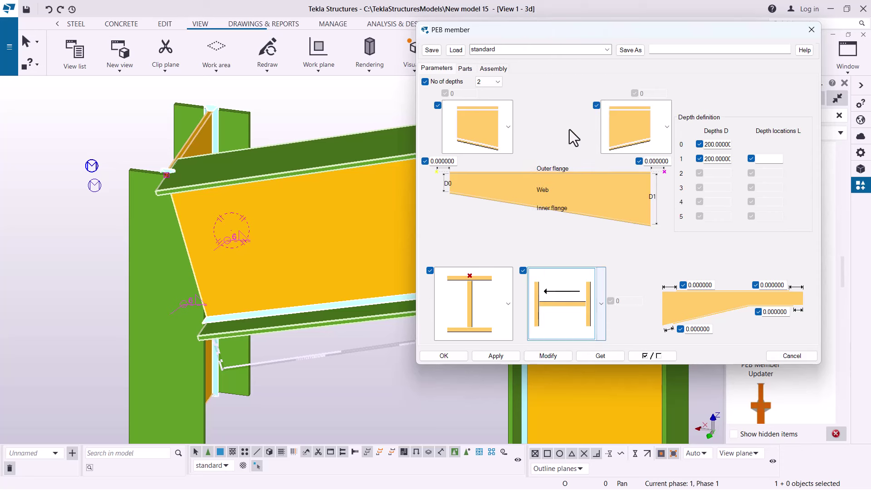
{"action": "left_click", "coordinate": [548, 356]}
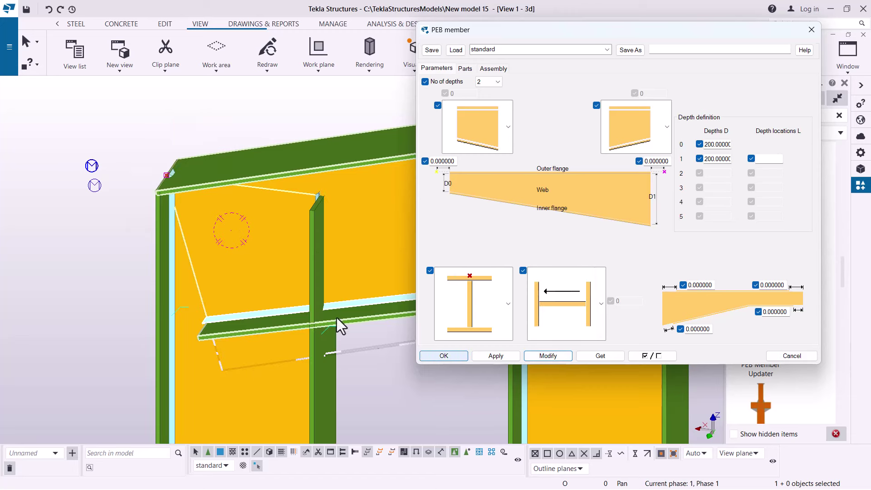
{"action": "scroll", "coordinate": [182, 224], "scroll_direction": "down", "scroll_amount": 3}
{"action": "scroll", "coordinate": [190, 222], "scroll_direction": "down", "scroll_amount": 2}
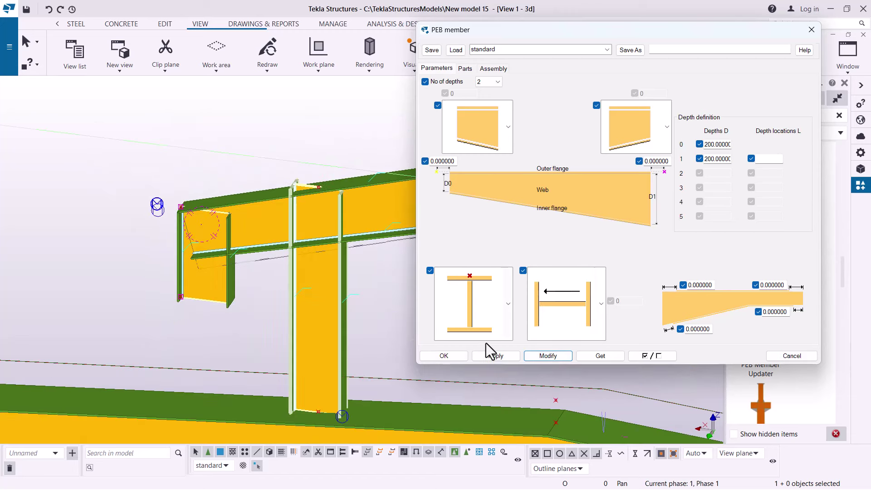
{"action": "left_click", "coordinate": [495, 356]}
Step: Close the PEB member settings and start a rotated copy of the column and rafter
{"action": "left_click", "coordinate": [455, 358]}
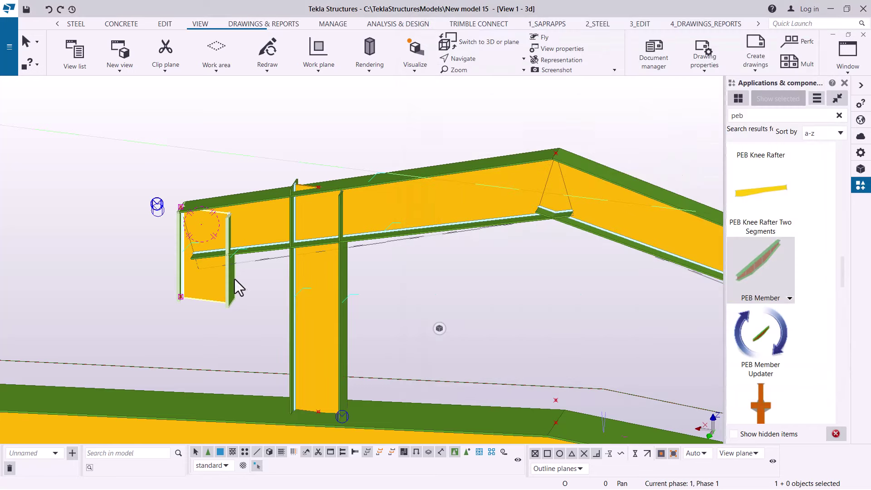
{"action": "scroll", "coordinate": [190, 211], "scroll_direction": "down", "scroll_amount": 4}
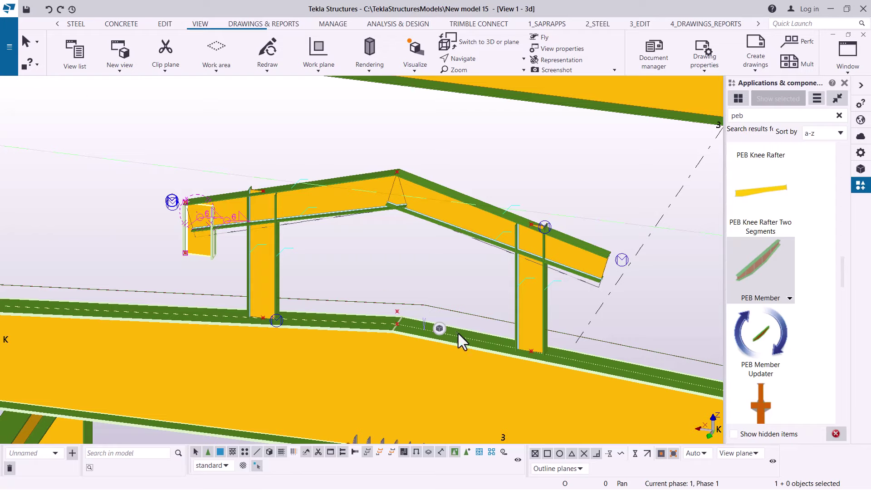
{"action": "scroll", "coordinate": [457, 326], "scroll_direction": "up", "scroll_amount": 4}
{"action": "right_click", "coordinate": [377, 169]}
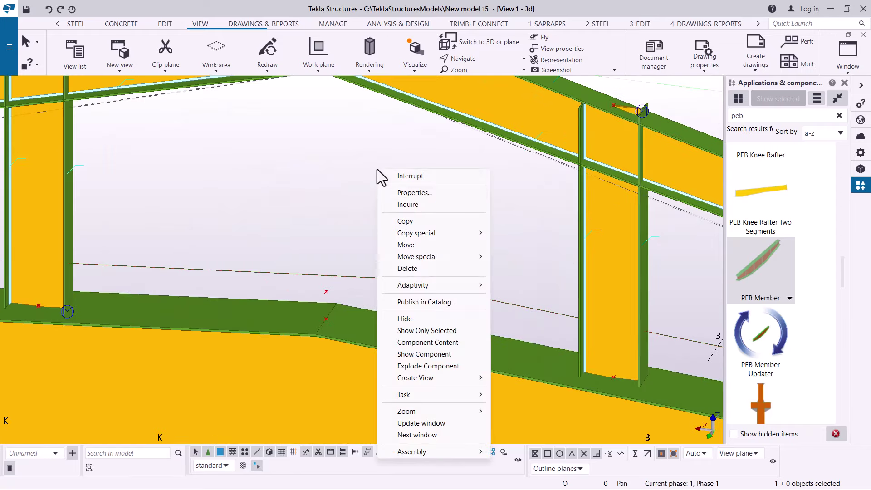
{"action": "mouse_move", "coordinate": [416, 231]}
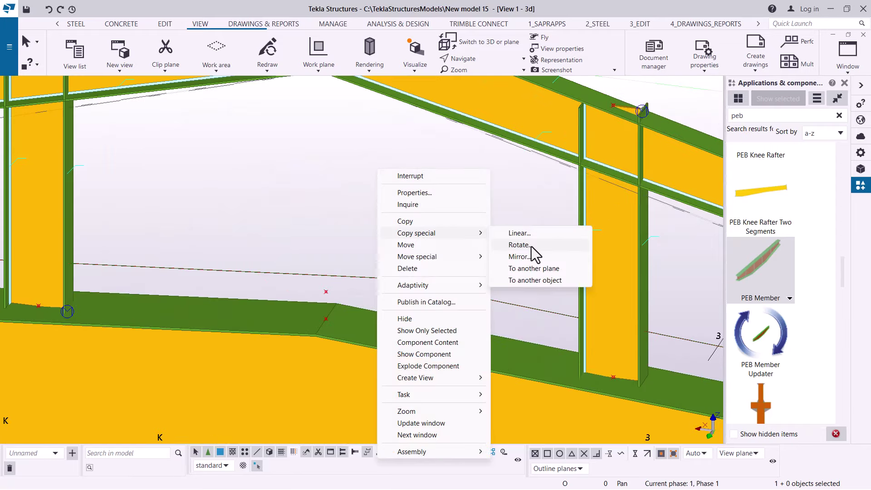
{"action": "left_click", "coordinate": [518, 245]}
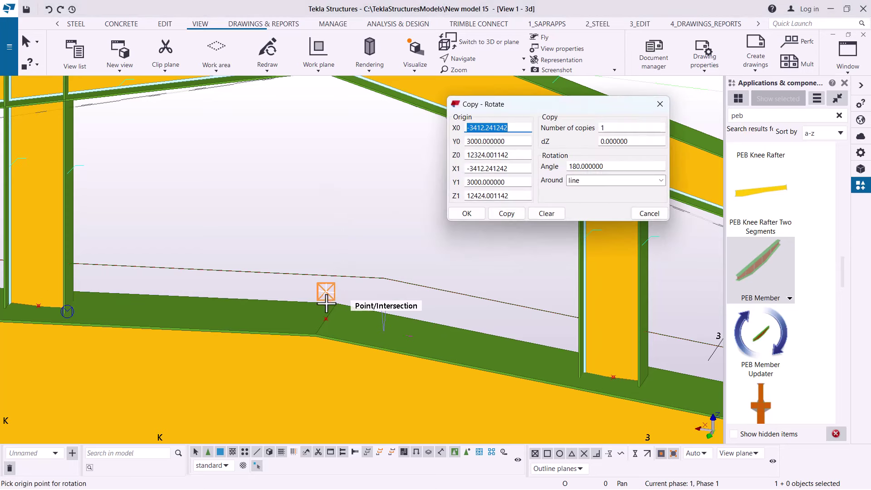
Step: Define a vertical rotation axis line through the frame centreline
{"action": "scroll", "coordinate": [327, 318], "scroll_direction": "up", "scroll_amount": 3}
{"action": "scroll", "coordinate": [264, 355], "scroll_direction": "down", "scroll_amount": 2}
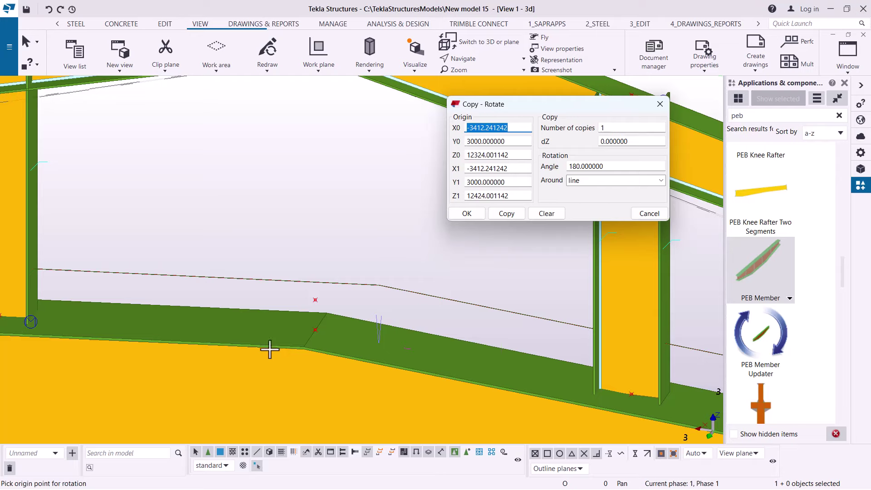
{"action": "scroll", "coordinate": [265, 355], "scroll_direction": "down", "scroll_amount": 4}
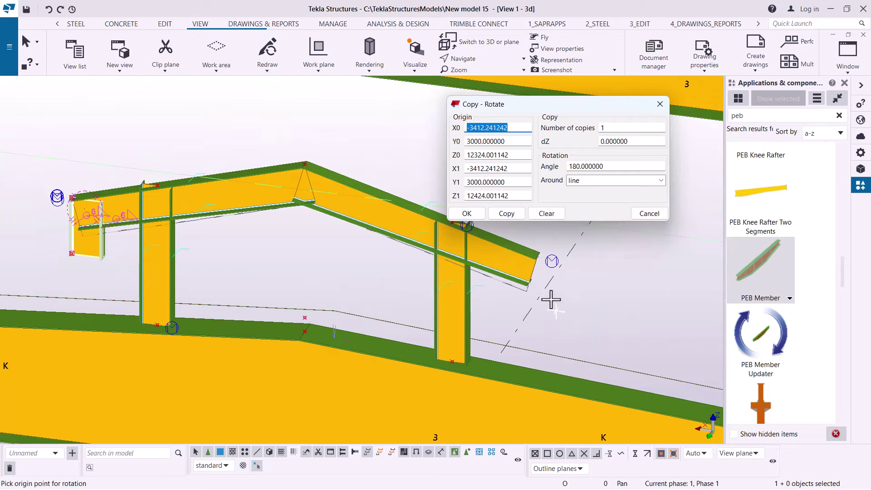
{"action": "scroll", "coordinate": [305, 330], "scroll_direction": "up", "scroll_amount": 5}
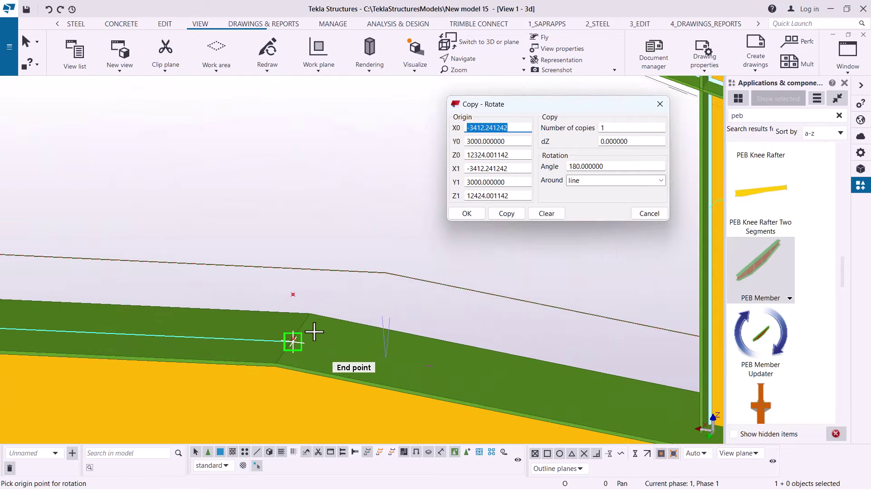
{"action": "scroll", "coordinate": [322, 334], "scroll_direction": "up", "scroll_amount": 1}
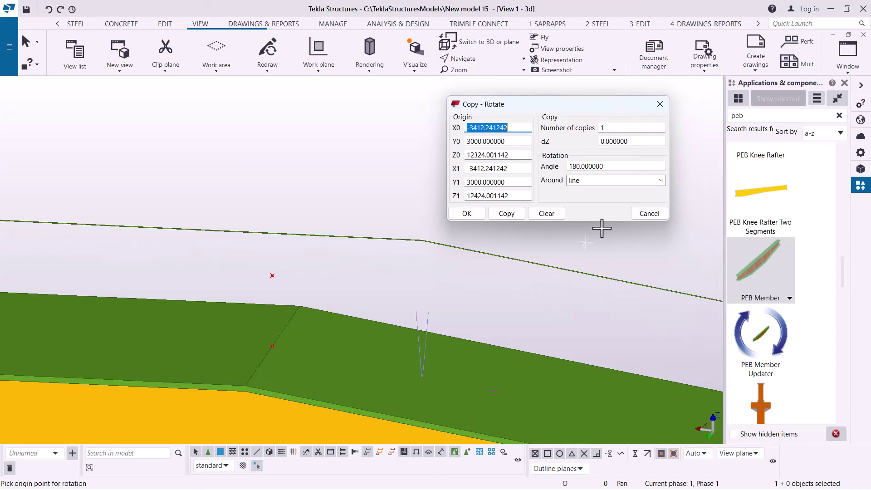
{"action": "left_click", "coordinate": [660, 181]}
{"action": "left_click", "coordinate": [660, 180]}
{"action": "left_click", "coordinate": [590, 187]}
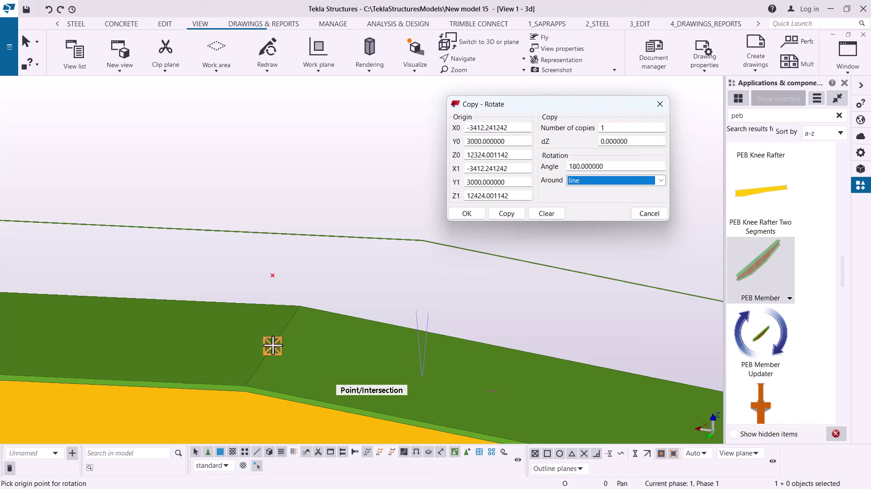
{"action": "left_click", "coordinate": [275, 340]}
{"action": "left_click", "coordinate": [273, 345]}
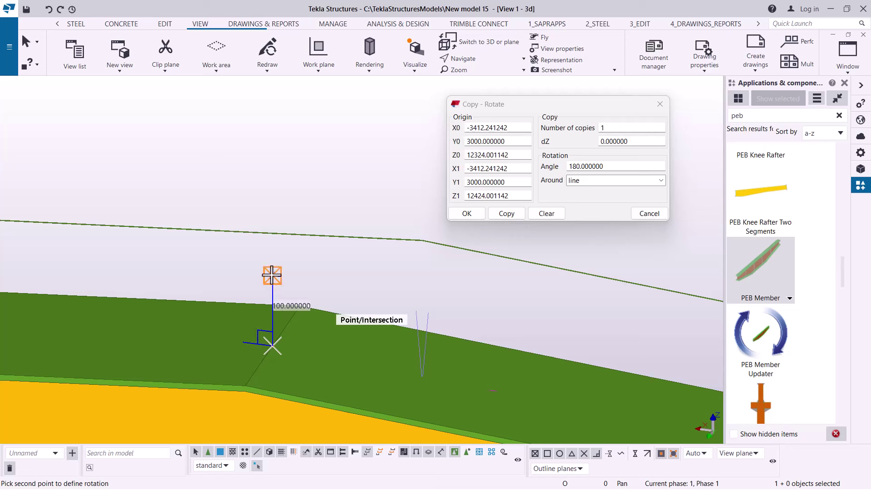
{"action": "left_click", "coordinate": [272, 275]}
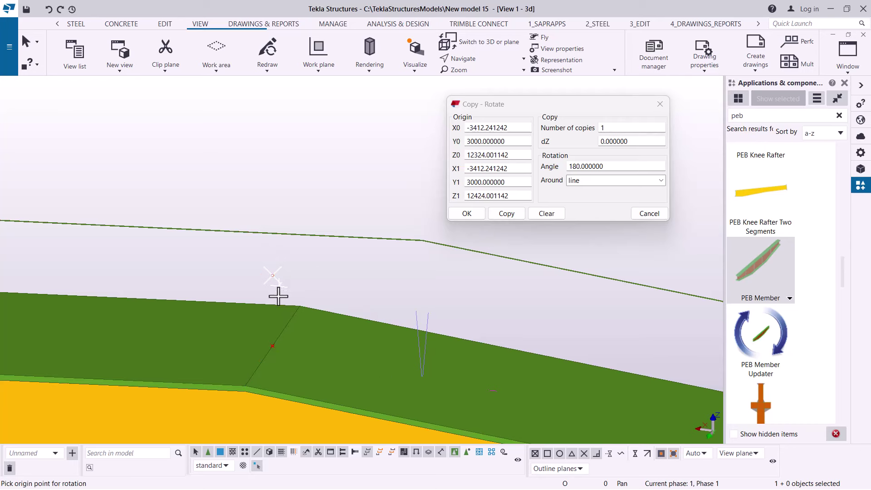
Step: Create the 180° rotated copy and close the rotate settings
{"action": "scroll", "coordinate": [291, 318], "scroll_direction": "down", "scroll_amount": 5}
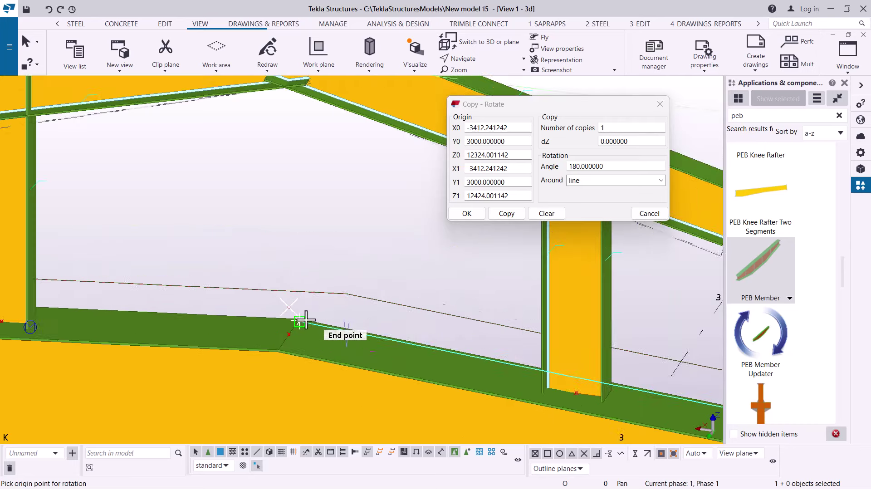
{"action": "left_click", "coordinate": [508, 215]}
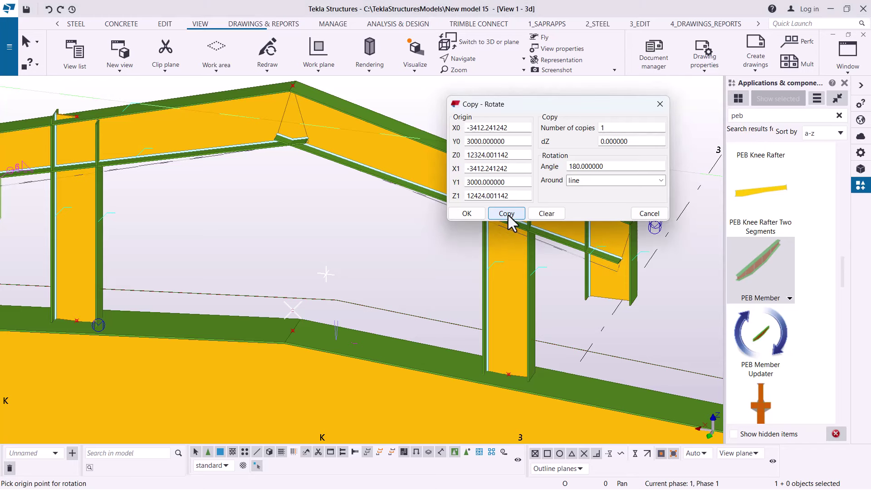
{"action": "left_click", "coordinate": [467, 213]}
{"action": "scroll", "coordinate": [530, 268], "scroll_direction": "down", "scroll_amount": 2}
Step: End the rotate command and place a PEB Splice between the left and right rafters
{"action": "right_click", "coordinate": [589, 136]}
{"action": "left_click", "coordinate": [617, 144]}
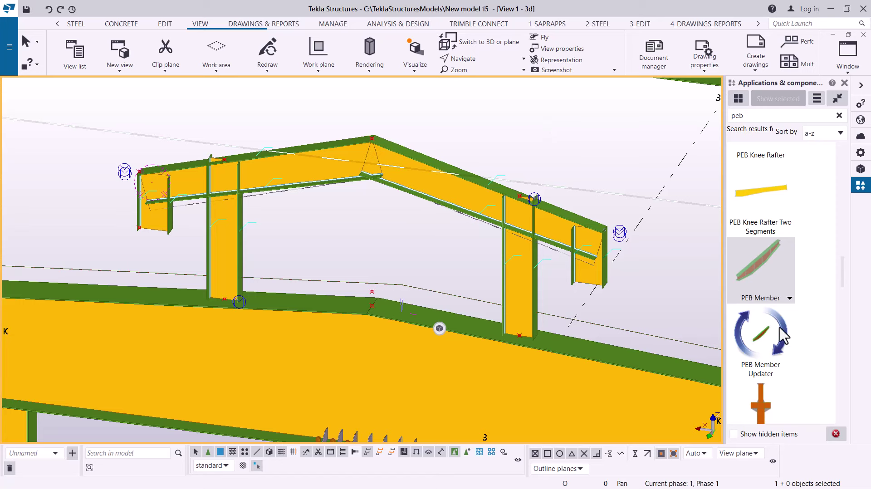
{"action": "scroll", "coordinate": [398, 138], "scroll_direction": "up", "scroll_amount": 5}
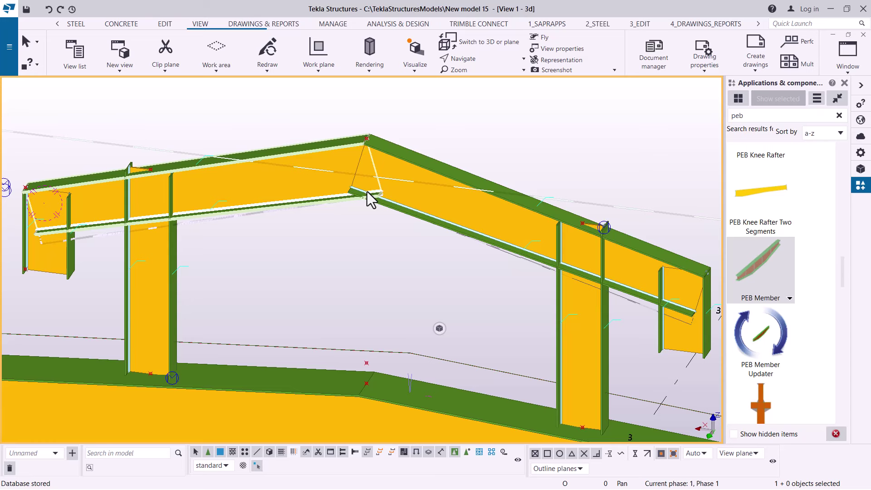
{"action": "scroll", "coordinate": [806, 232], "scroll_direction": "down", "scroll_amount": 5}
{"action": "scroll", "coordinate": [803, 230], "scroll_direction": "down", "scroll_amount": 10}
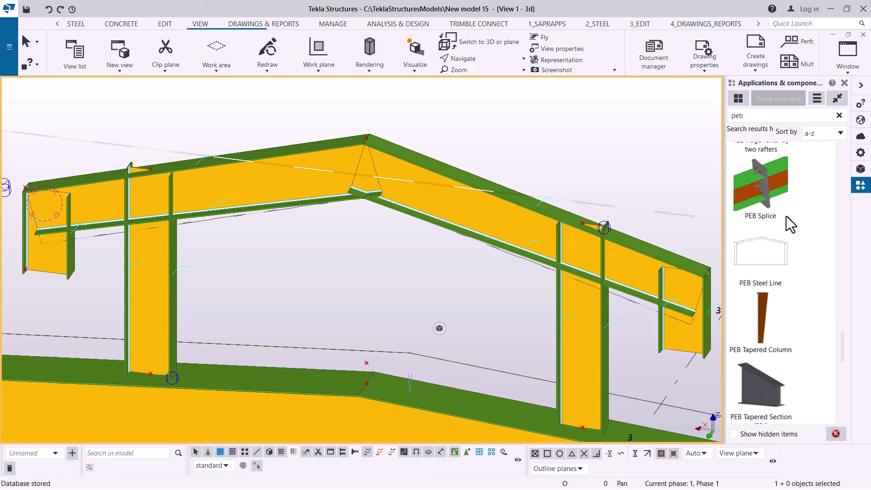
{"action": "left_click", "coordinate": [768, 197]}
{"action": "scroll", "coordinate": [392, 170], "scroll_direction": "up", "scroll_amount": 3}
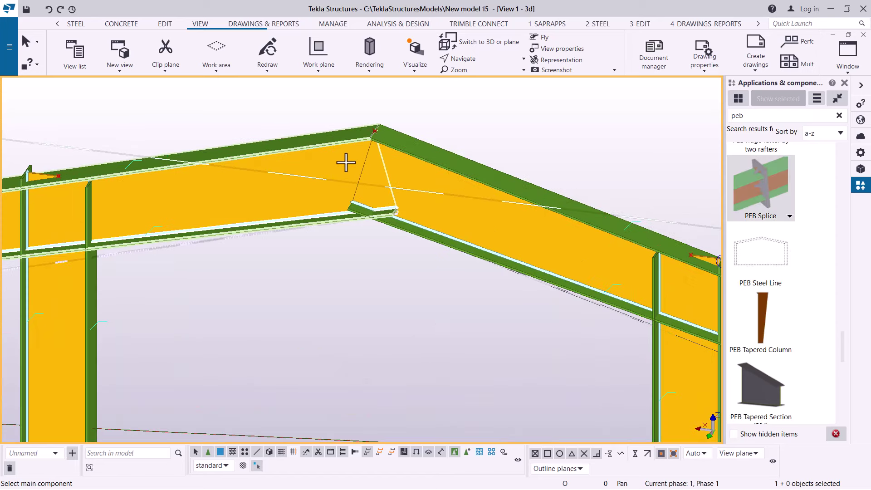
{"action": "left_click", "coordinate": [383, 168]}
{"action": "left_click", "coordinate": [396, 168]}
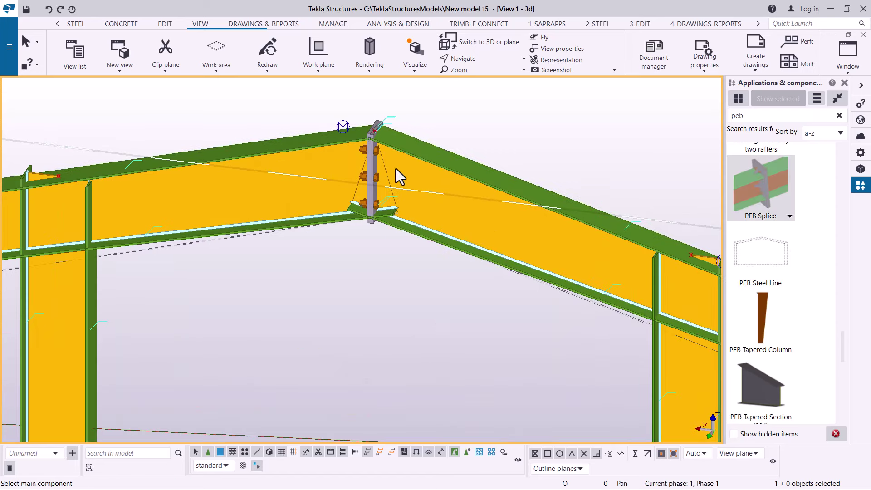
Step: Open the settings of the new apex splice
{"action": "scroll", "coordinate": [396, 168], "scroll_direction": "up", "scroll_amount": 3}
{"action": "right_click", "coordinate": [465, 120]}
{"action": "key", "text": "Escape"}
{"action": "scroll", "coordinate": [395, 156], "scroll_direction": "up", "scroll_amount": 3}
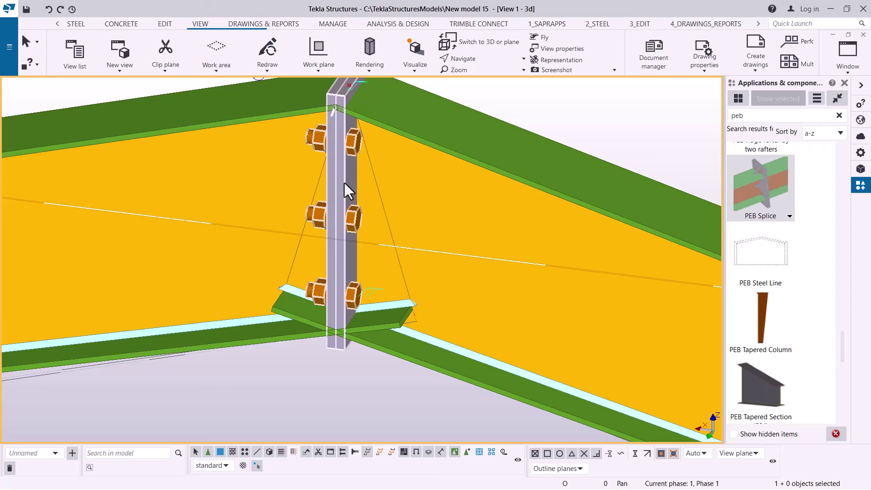
{"action": "double_click", "coordinate": [343, 181]}
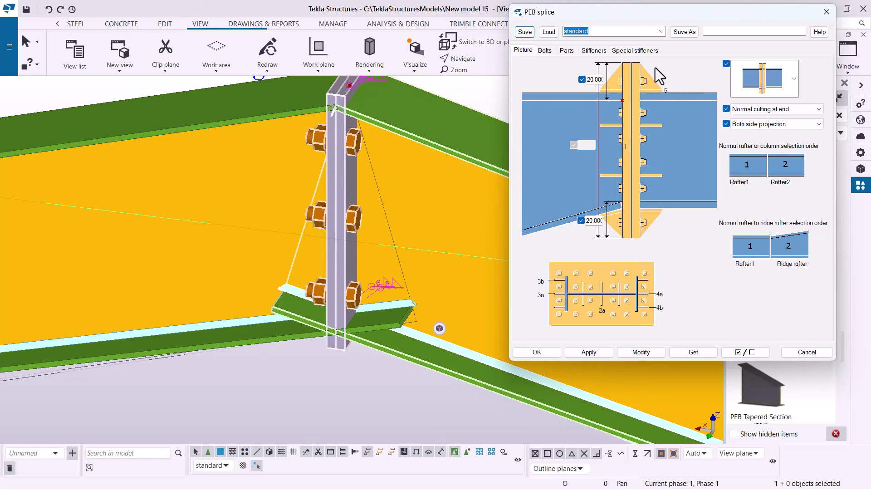
Step: Load the sp03 preset into the apex splice and modify it
{"action": "left_click", "coordinate": [661, 32]}
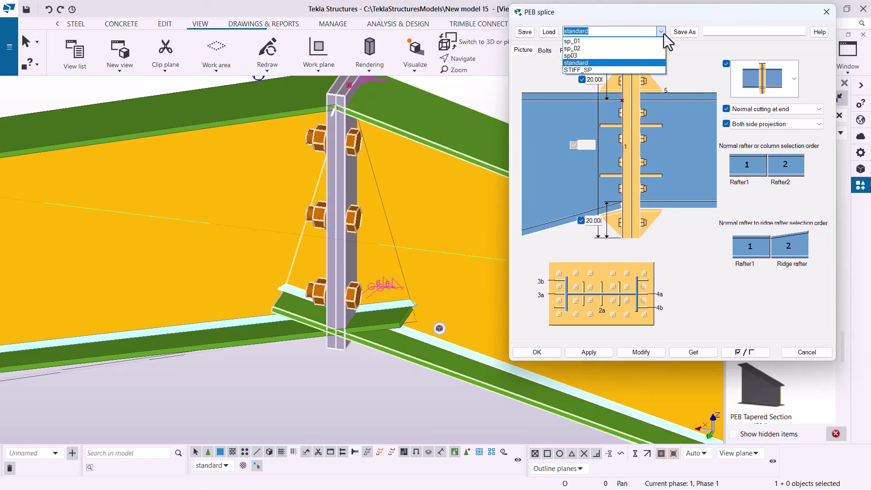
{"action": "left_click", "coordinate": [584, 58]}
{"action": "left_click", "coordinate": [548, 31]}
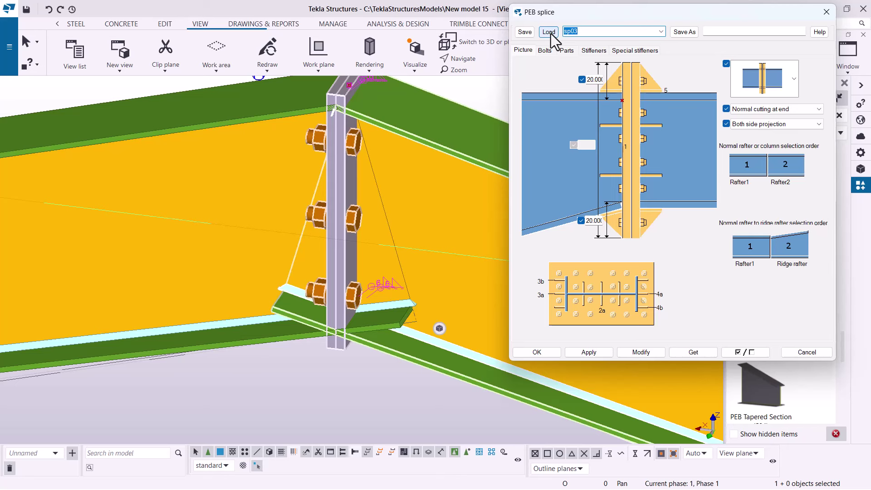
{"action": "left_click", "coordinate": [639, 352]}
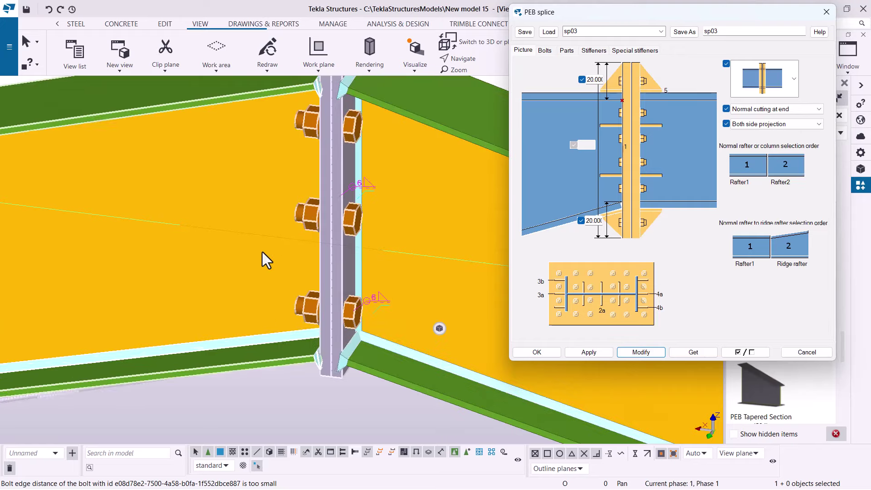
Step: Orbit the model around the apex splice toward the right columns
{"action": "scroll", "coordinate": [369, 142], "scroll_direction": "down", "scroll_amount": 5}
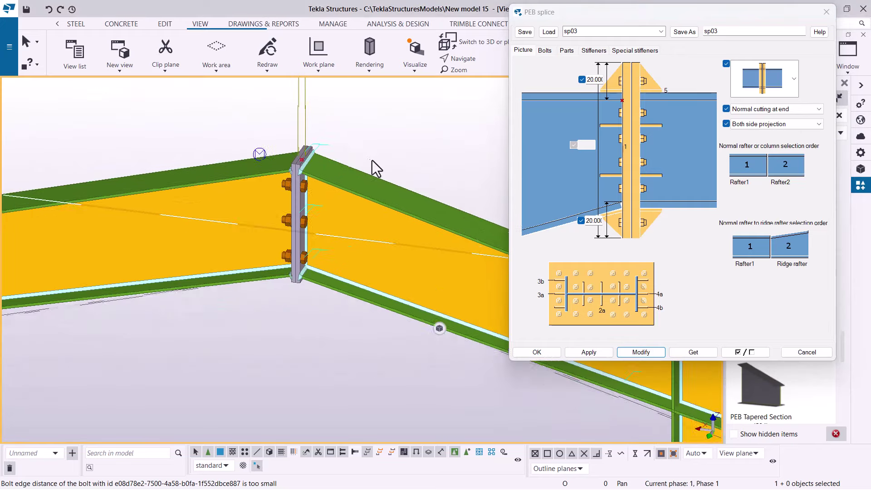
{"action": "scroll", "coordinate": [340, 193], "scroll_direction": "up", "scroll_amount": 4}
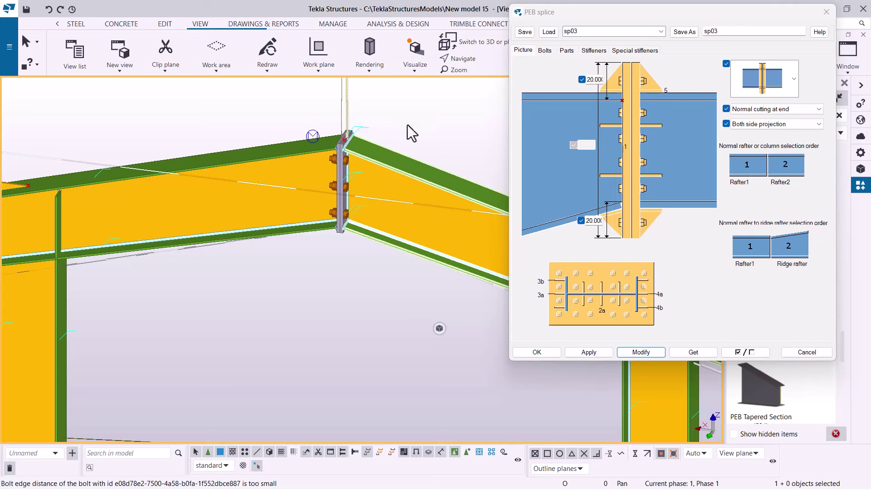
{"action": "left_click", "coordinate": [472, 68]}
{"action": "left_click", "coordinate": [479, 77]}
{"action": "mouse_move", "coordinate": [368, 187]}
{"action": "left_mouse_down"}
{"action": "mouse_move", "coordinate": [334, 170]}
{"action": "mouse_move", "coordinate": [361, 164]}
{"action": "mouse_move", "coordinate": [303, 155]}
{"action": "mouse_move", "coordinate": [301, 171]}
{"action": "mouse_move", "coordinate": [325, 171]}
{"action": "mouse_move", "coordinate": [428, 153]}
{"action": "mouse_move", "coordinate": [404, 132]}
{"action": "left_mouse_up"}
{"action": "right_click", "coordinate": [403, 131]}
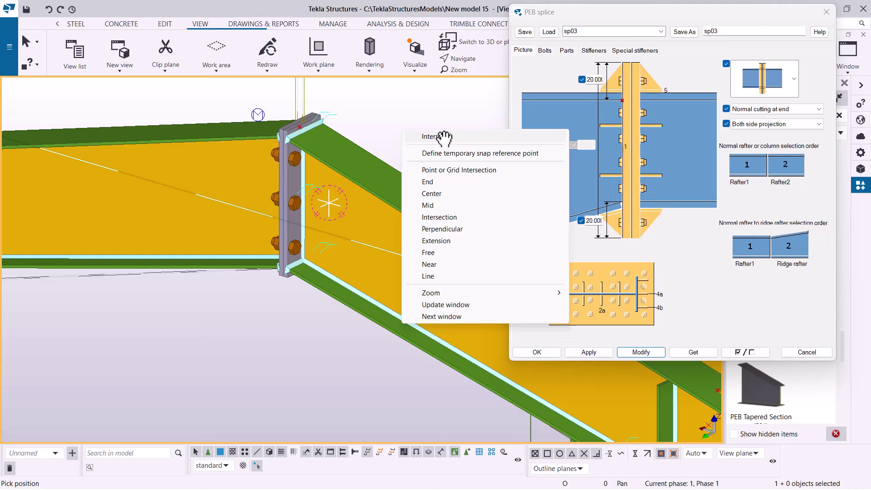
{"action": "left_click", "coordinate": [442, 136]}
{"action": "middle_click_drag", "start_coordinate": [237, 208], "coordinate": [371, 217], "text": "ctrl"}
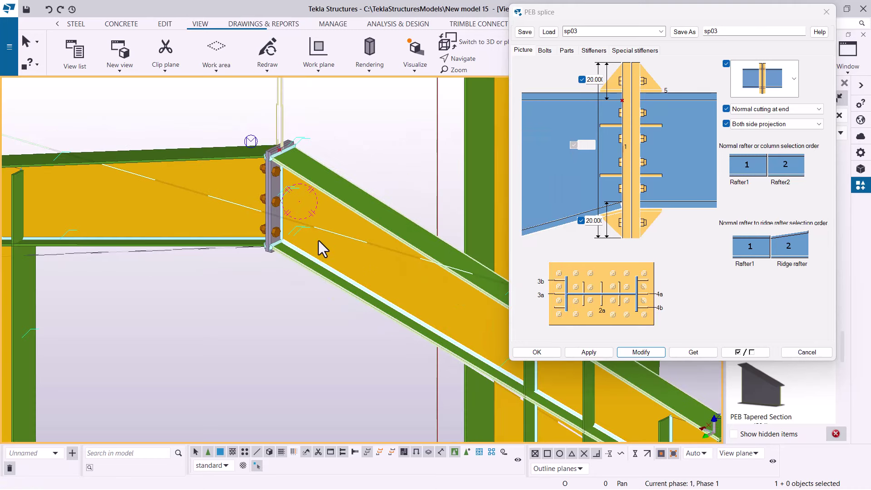
Step: Show the splice's bolt settings and select the 3*90 bolt spacing field
{"action": "left_click", "coordinate": [526, 54]}
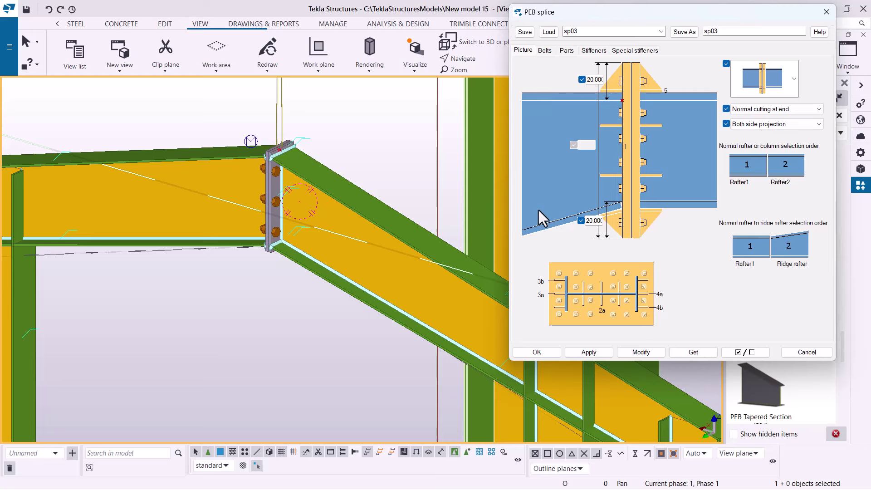
{"action": "left_click", "coordinate": [545, 51]}
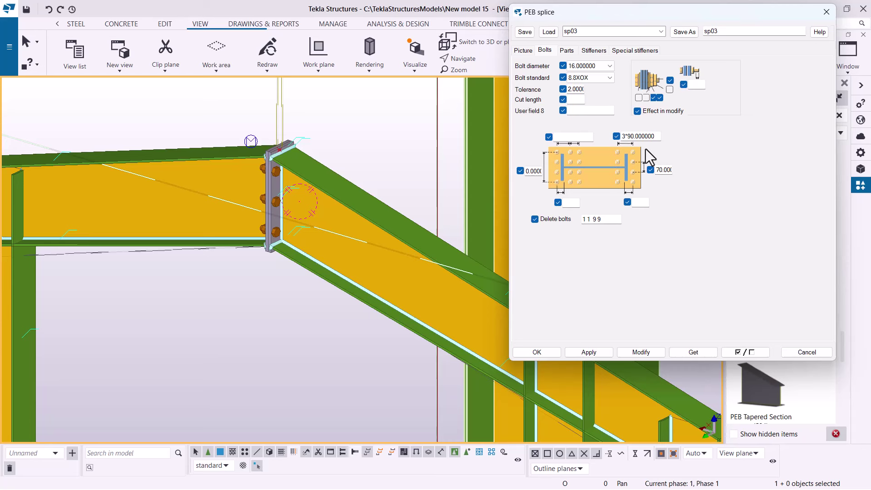
{"action": "left_click_drag", "start_coordinate": [660, 136], "coordinate": [638, 136]}
Step: Open the general program Options from File > Settings and close it unchanged
{"action": "left_click", "coordinate": [9, 46]}
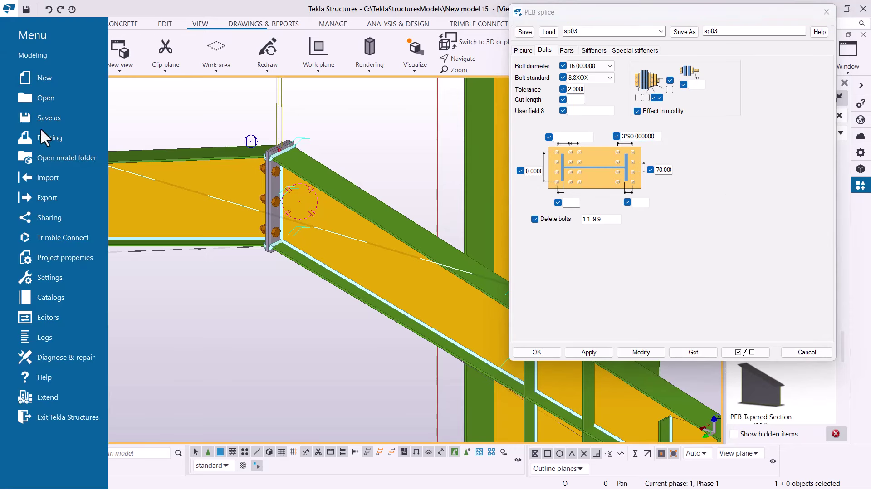
{"action": "left_click", "coordinate": [58, 274]}
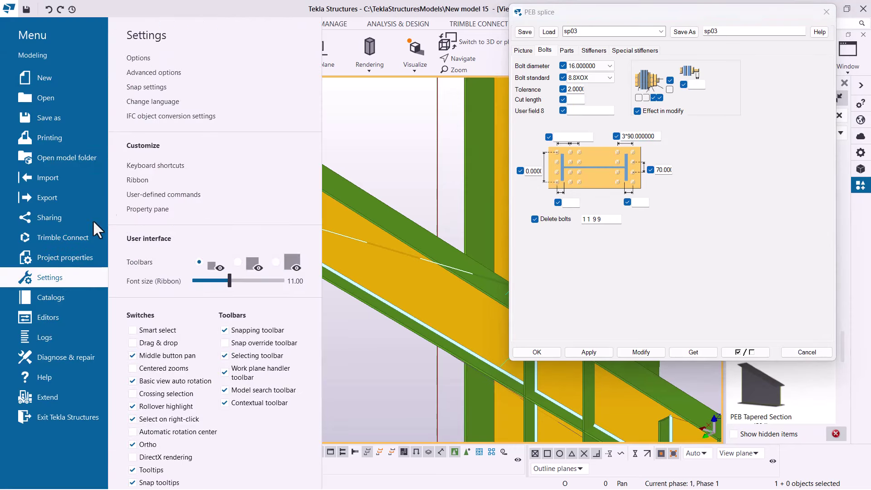
{"action": "left_click", "coordinate": [138, 59]}
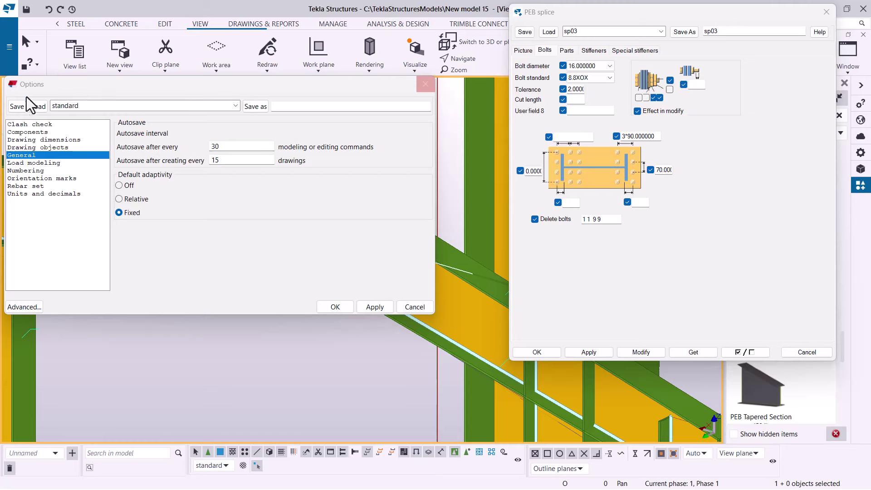
{"action": "left_click", "coordinate": [426, 86]}
Step: Zoom the model view and close the PEB splice dialog
{"action": "scroll", "coordinate": [403, 201], "scroll_direction": "down", "scroll_amount": 4}
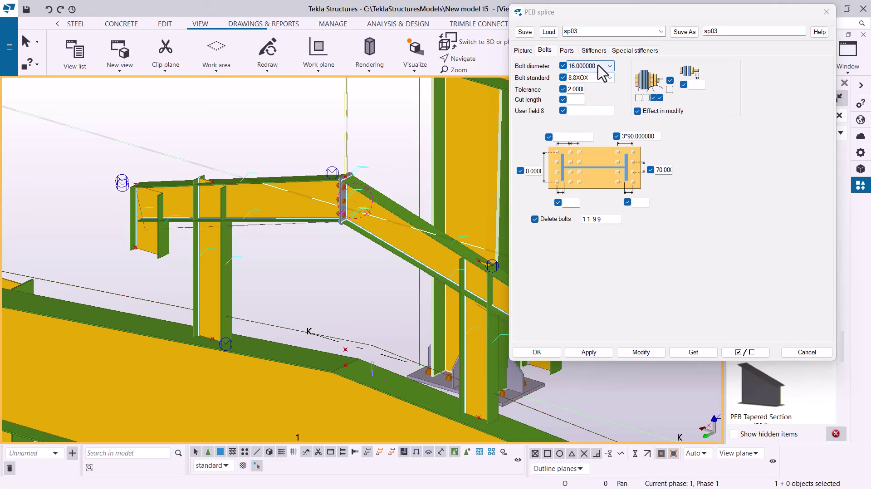
{"action": "scroll", "coordinate": [175, 155], "scroll_direction": "down", "scroll_amount": 1}
{"action": "scroll", "coordinate": [236, 177], "scroll_direction": "up", "scroll_amount": 2}
{"action": "scroll", "coordinate": [217, 193], "scroll_direction": "up", "scroll_amount": 2}
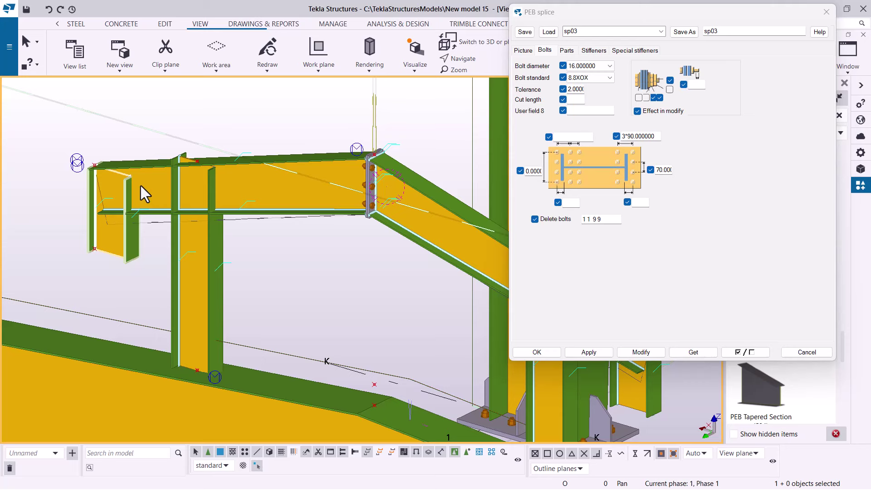
{"action": "left_click", "coordinate": [826, 12]}
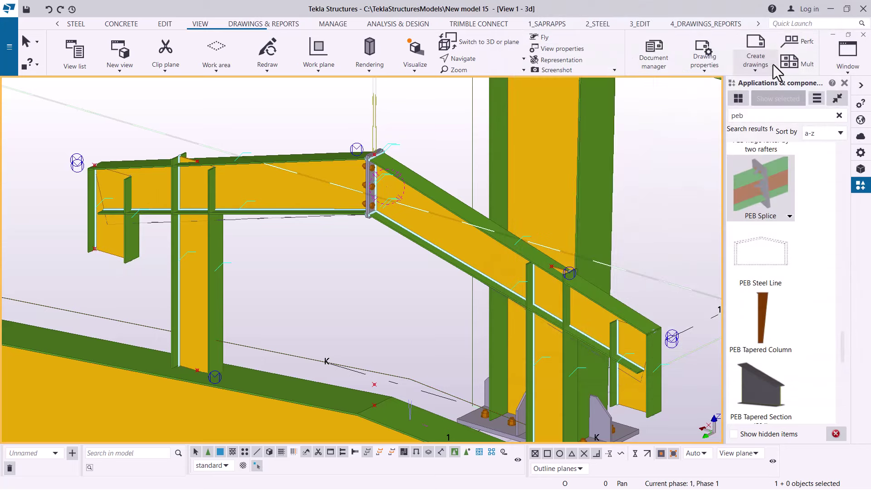
Step: Find and select PEB End Plate to Flange in the component catalogue
{"action": "scroll", "coordinate": [209, 210], "scroll_direction": "up", "scroll_amount": 2}
{"action": "scroll", "coordinate": [260, 175], "scroll_direction": "up", "scroll_amount": 2}
{"action": "scroll", "coordinate": [260, 175], "scroll_direction": "down", "scroll_amount": 2}
{"action": "scroll", "coordinate": [202, 240], "scroll_direction": "down", "scroll_amount": 3}
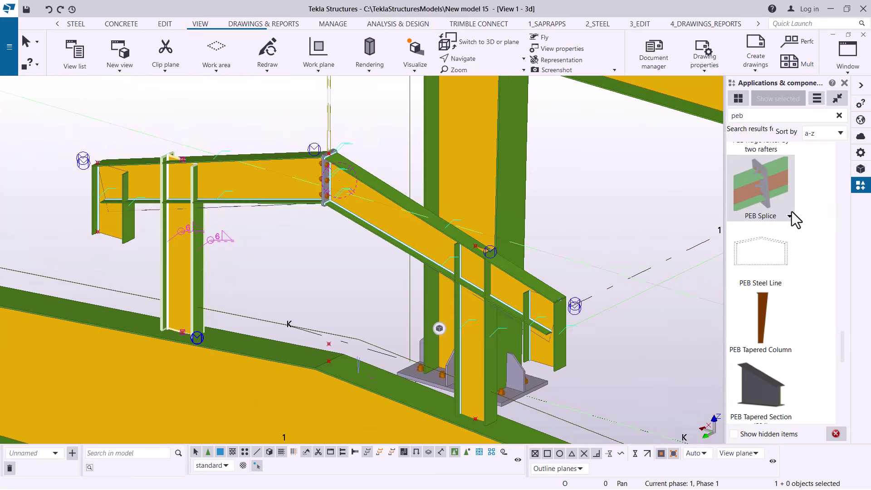
{"action": "scroll", "coordinate": [791, 212], "scroll_direction": "down", "scroll_amount": 5}
{"action": "scroll", "coordinate": [793, 210], "scroll_direction": "up", "scroll_amount": 8}
{"action": "scroll", "coordinate": [792, 210], "scroll_direction": "up", "scroll_amount": 10}
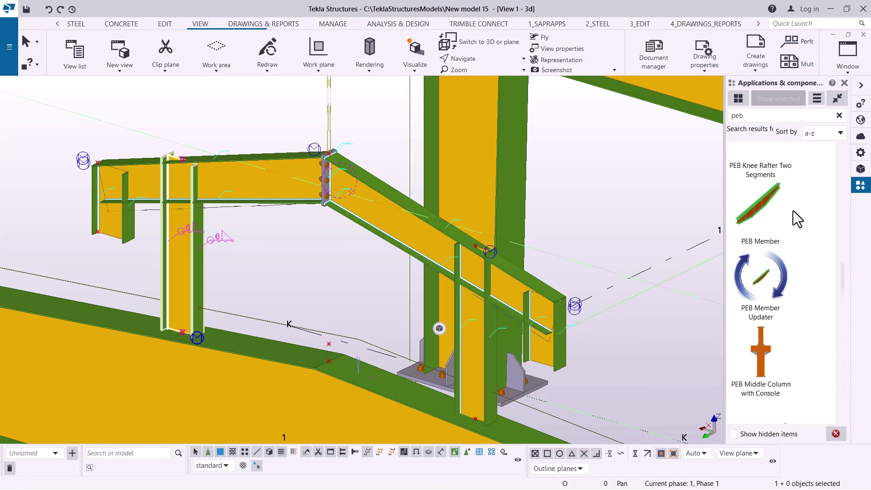
{"action": "scroll", "coordinate": [793, 211], "scroll_direction": "up", "scroll_amount": 5}
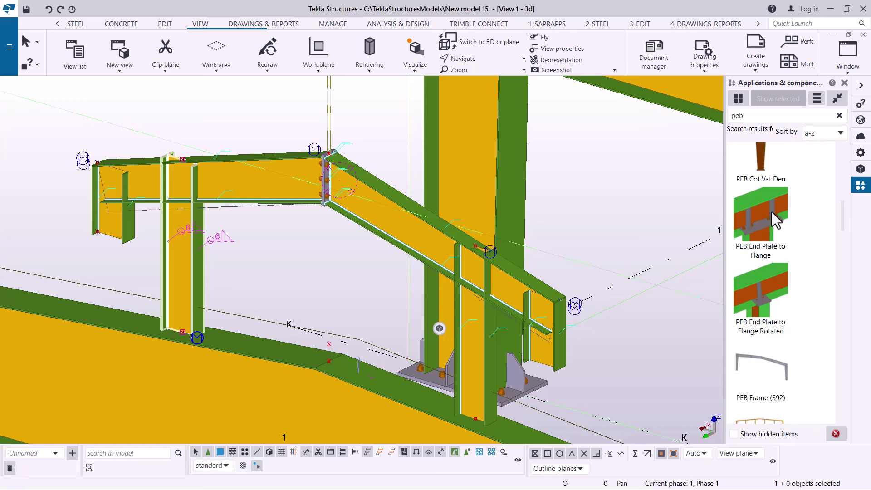
{"action": "left_click", "coordinate": [775, 221]}
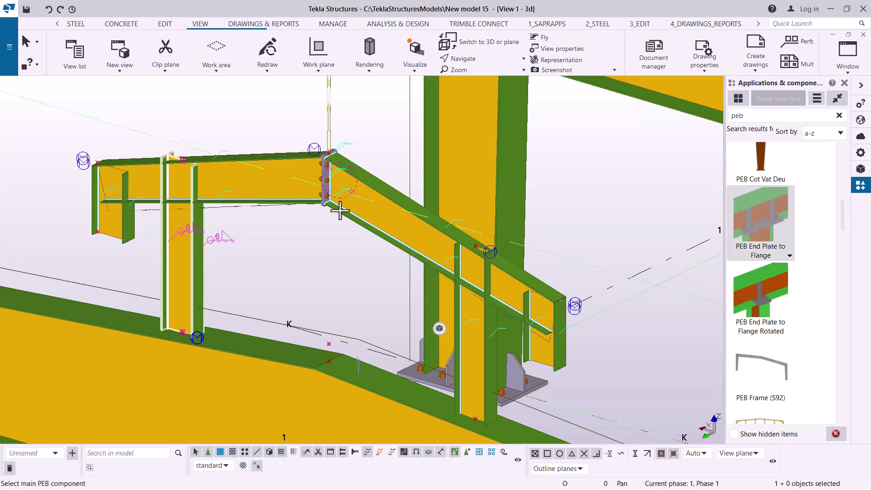
Step: Connect the beam to the column beneath it, then end the command
{"action": "scroll", "coordinate": [195, 191], "scroll_direction": "up", "scroll_amount": 4}
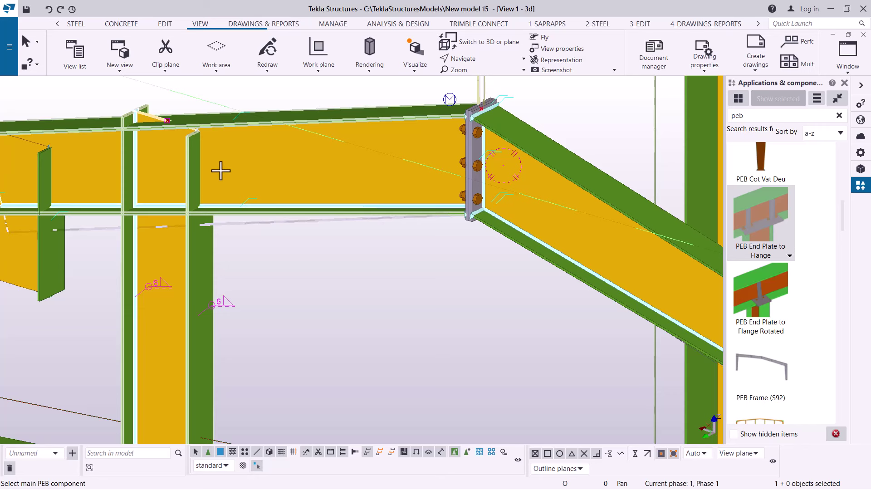
{"action": "left_click", "coordinate": [220, 171]}
{"action": "left_click", "coordinate": [200, 249]}
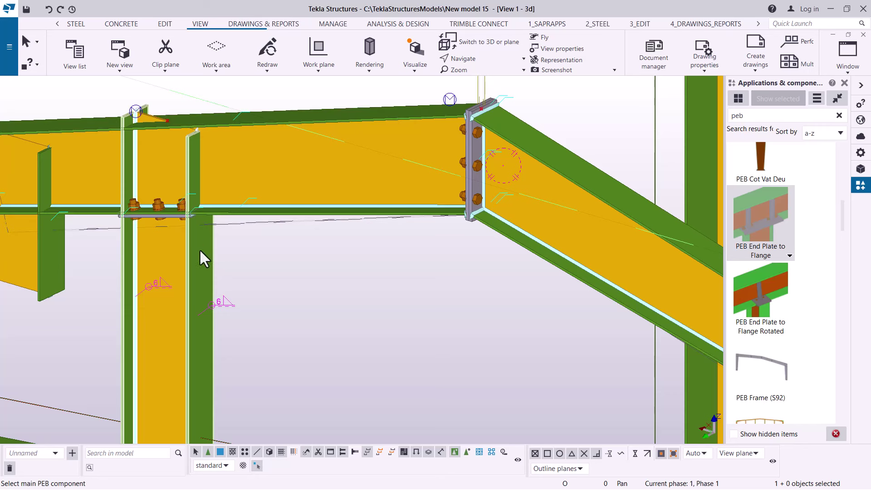
{"action": "right_click", "coordinate": [237, 243]}
{"action": "key", "text": "Escape"}
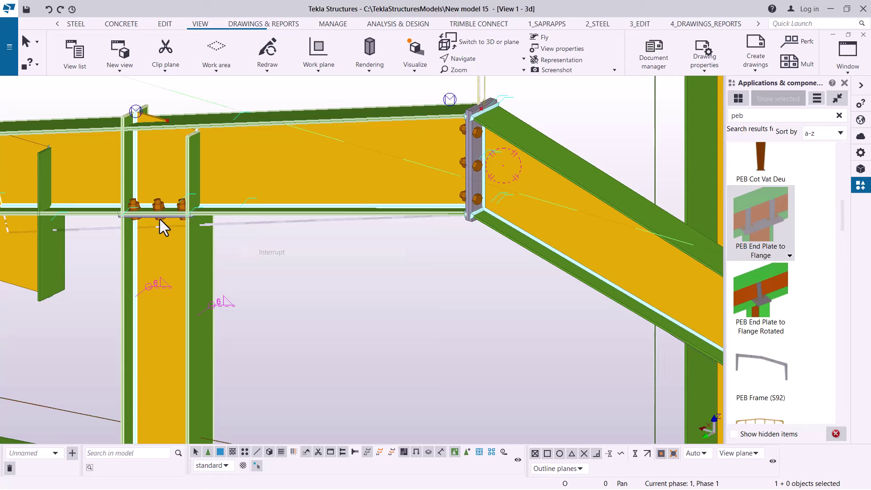
{"action": "scroll", "coordinate": [159, 213], "scroll_direction": "up", "scroll_amount": 3}
{"action": "scroll", "coordinate": [156, 208], "scroll_direction": "up", "scroll_amount": 2}
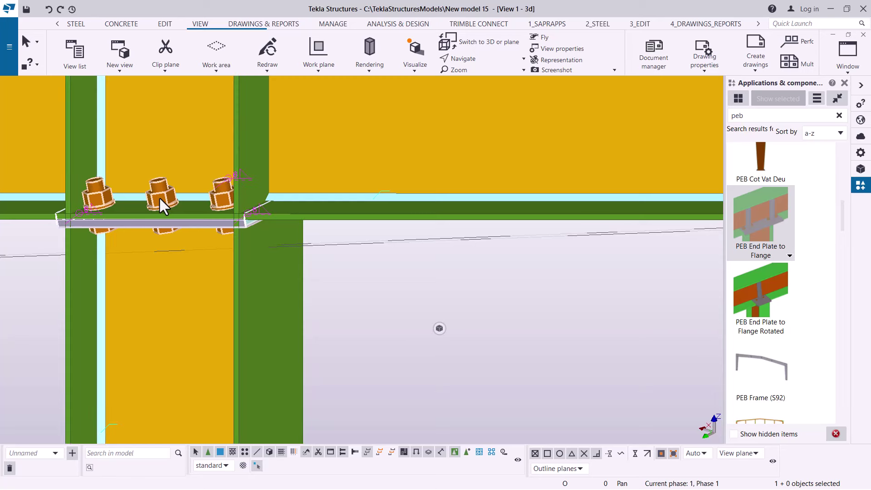
Step: Load the g1 preset into the end-plate connection and apply it with Modify
{"action": "double_click", "coordinate": [160, 199]}
{"action": "scroll", "coordinate": [200, 231], "scroll_direction": "down", "scroll_amount": 5}
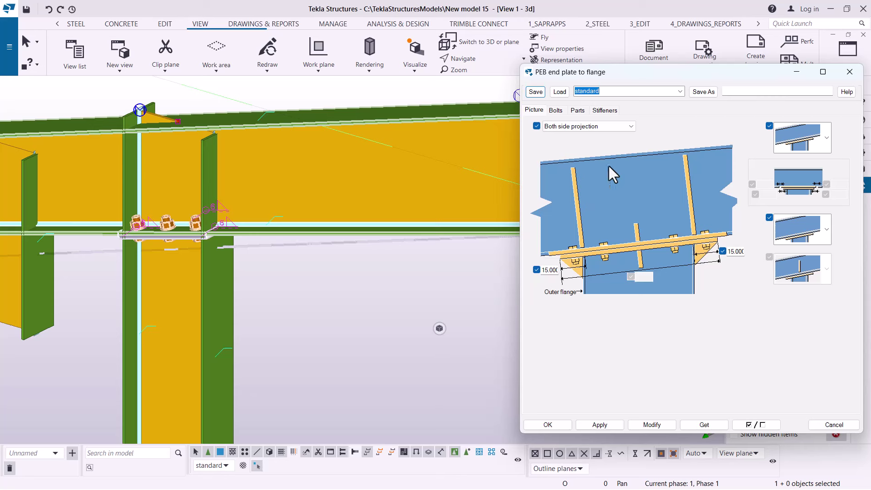
{"action": "left_click", "coordinate": [680, 92]}
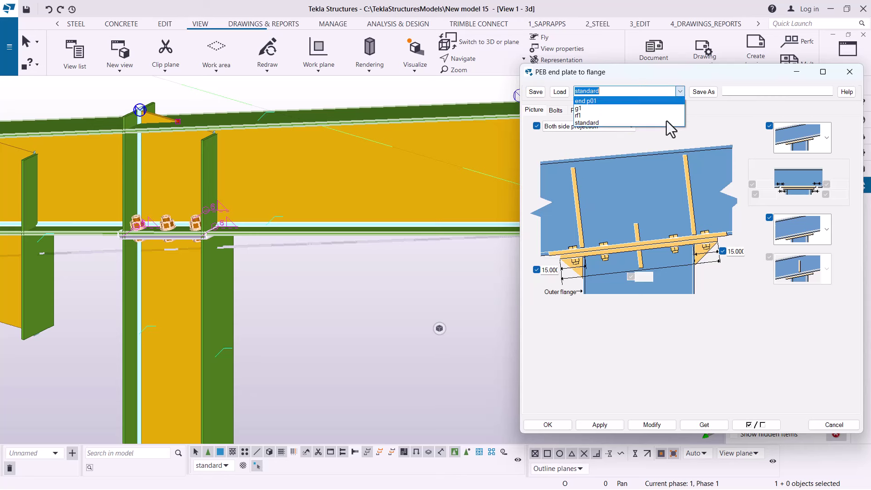
{"action": "left_click", "coordinate": [592, 109]}
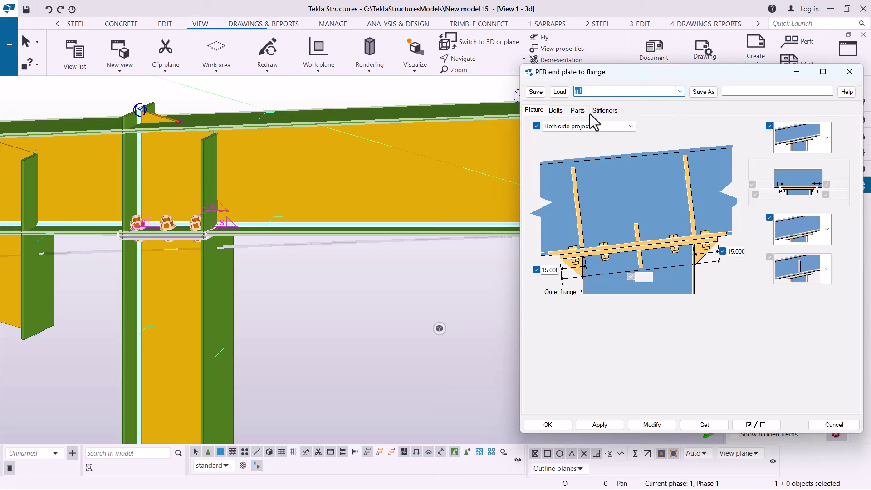
{"action": "left_click", "coordinate": [559, 91]}
{"action": "left_click_drag", "start_coordinate": [641, 73], "coordinate": [623, 27]}
{"action": "left_click", "coordinate": [635, 378]}
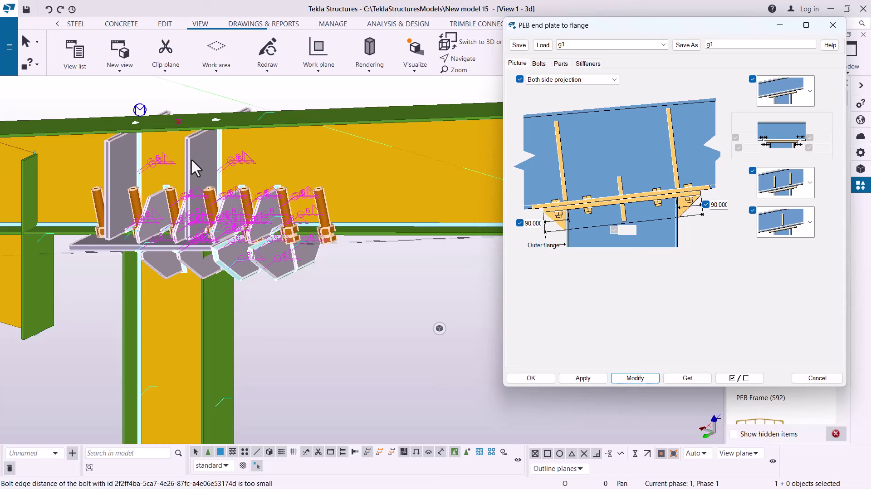
Step: Load the rf1 preset and apply it to the first column-top end-plate connection
{"action": "left_click", "coordinate": [663, 44]}
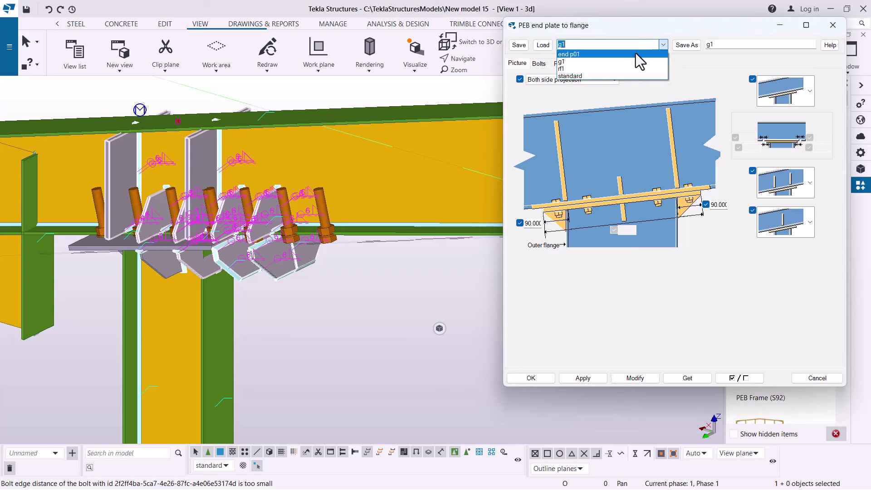
{"action": "left_click", "coordinate": [570, 69]}
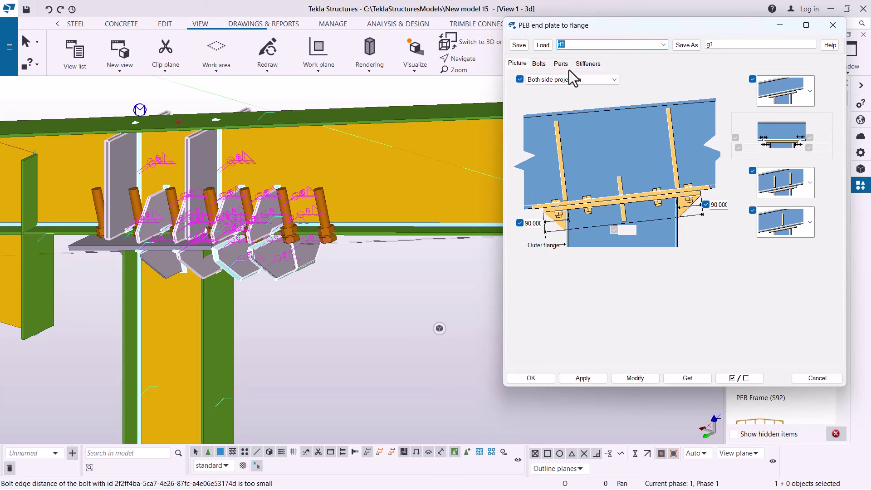
{"action": "left_click", "coordinate": [547, 46]}
{"action": "left_click", "coordinate": [635, 377]}
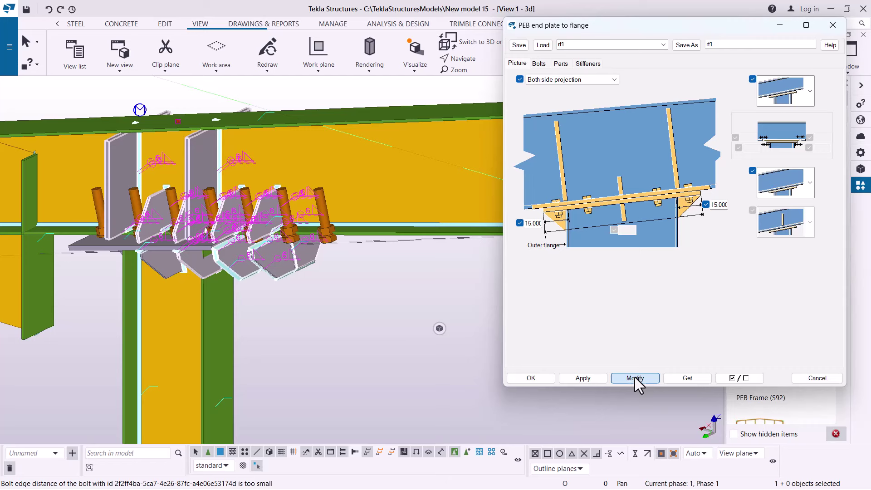
Step: Switch to Rotate with mouse and orbit the view around the connection bolts
{"action": "scroll", "coordinate": [164, 199], "scroll_direction": "up", "scroll_amount": 5}
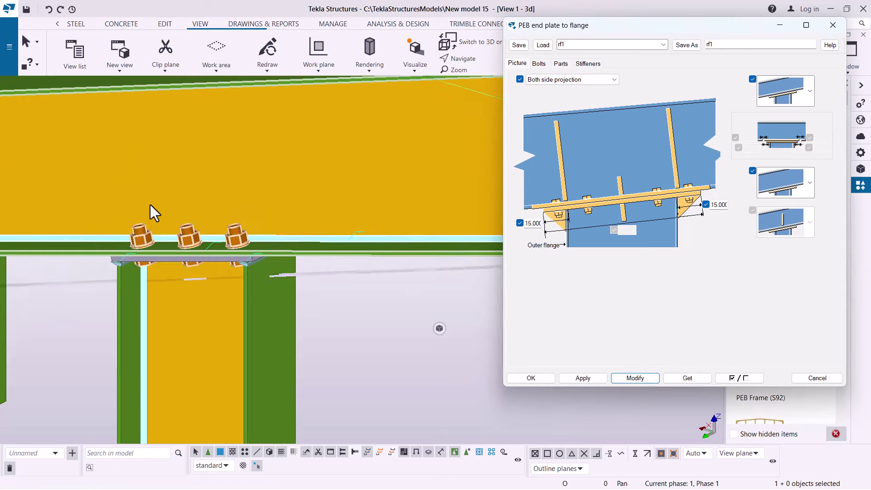
{"action": "scroll", "coordinate": [200, 247], "scroll_direction": "up", "scroll_amount": 3}
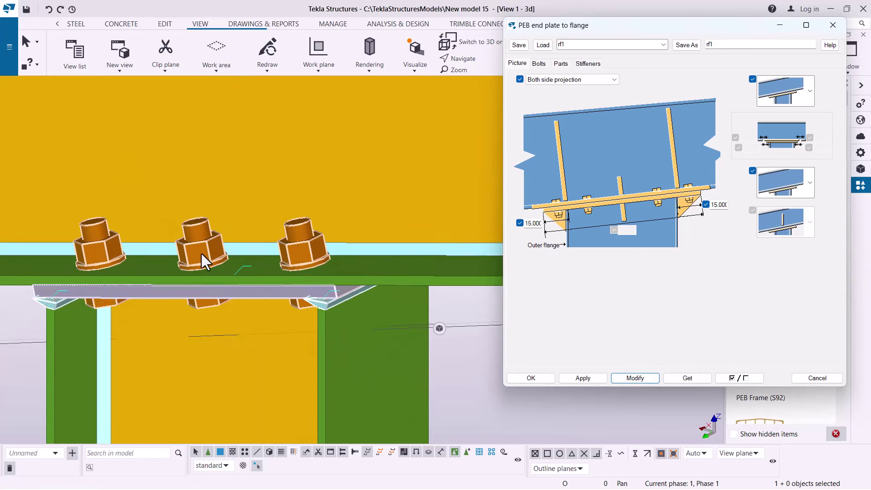
{"action": "left_click", "coordinate": [474, 61]}
{"action": "left_click", "coordinate": [475, 85]}
{"action": "mouse_move", "coordinate": [277, 278]}
{"action": "left_mouse_down"}
{"action": "mouse_move", "coordinate": [319, 173]}
{"action": "mouse_move", "coordinate": [200, 144]}
{"action": "mouse_move", "coordinate": [119, 154]}
{"action": "mouse_move", "coordinate": [297, 183]}
{"action": "mouse_move", "coordinate": [322, 226]}
{"action": "mouse_move", "coordinate": [320, 245]}
{"action": "mouse_move", "coordinate": [261, 255]}
{"action": "mouse_move", "coordinate": [287, 257]}
{"action": "mouse_move", "coordinate": [287, 292]}
{"action": "left_mouse_up"}
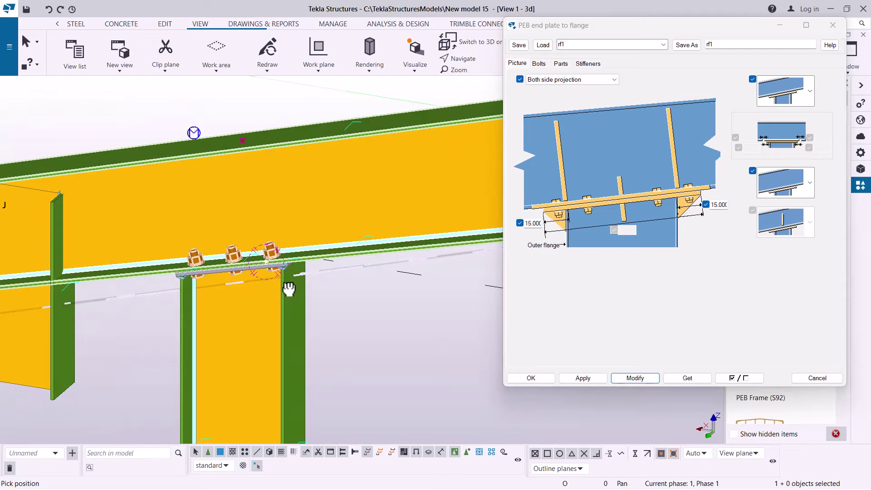
Step: End the command and view the connection's bolts: 16 diameter, 8.8XOX, 3*80 spacing, 50 edge distance
{"action": "right_click", "coordinate": [155, 131]}
{"action": "left_click", "coordinate": [174, 129]}
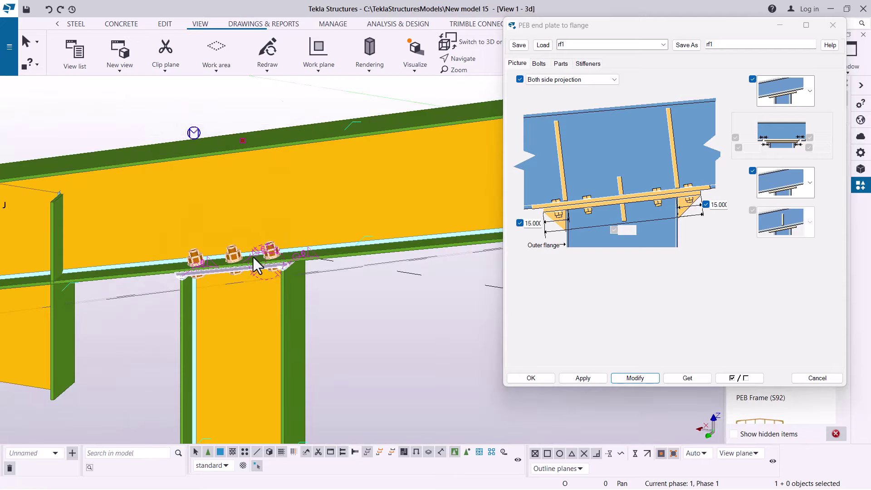
{"action": "scroll", "coordinate": [253, 257], "scroll_direction": "up", "scroll_amount": 2}
{"action": "double_click", "coordinate": [222, 251]}
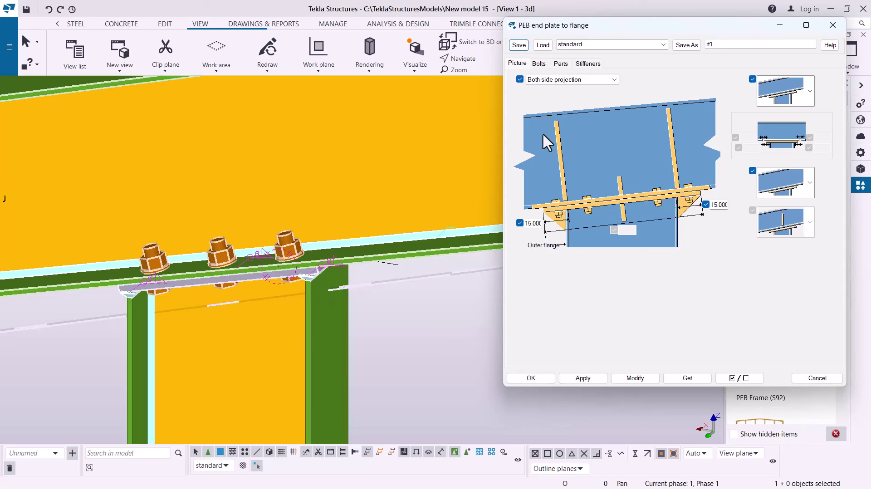
{"action": "left_click", "coordinate": [545, 64]}
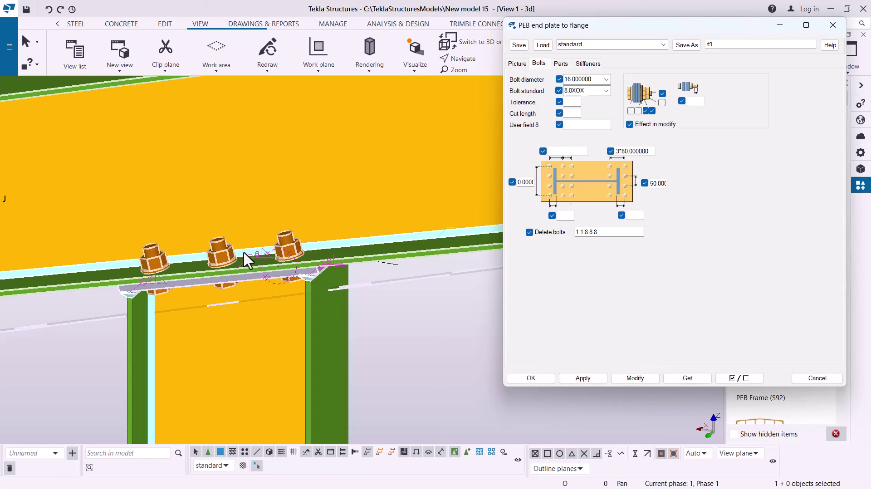
{"action": "scroll", "coordinate": [161, 218], "scroll_direction": "down", "scroll_amount": 5}
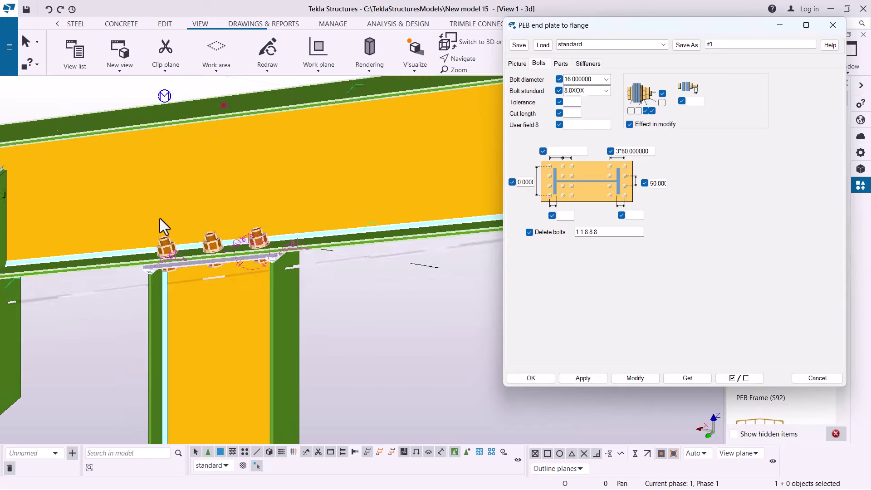
{"action": "scroll", "coordinate": [164, 217], "scroll_direction": "down", "scroll_amount": 3}
{"action": "scroll", "coordinate": [450, 256], "scroll_direction": "up", "scroll_amount": 8}
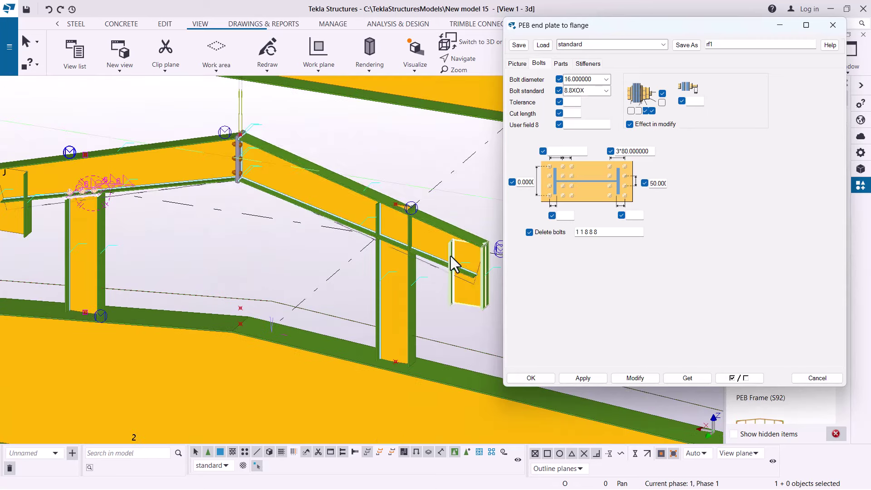
{"action": "scroll", "coordinate": [433, 258], "scroll_direction": "up", "scroll_amount": 1}
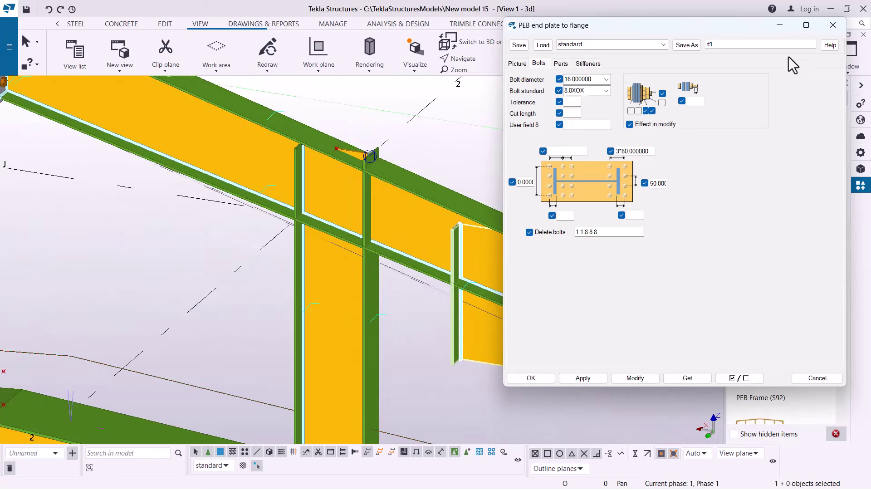
Step: Place a PEB End Plate to Flange connection joining the rafter to the second column top
{"action": "left_click", "coordinate": [834, 23]}
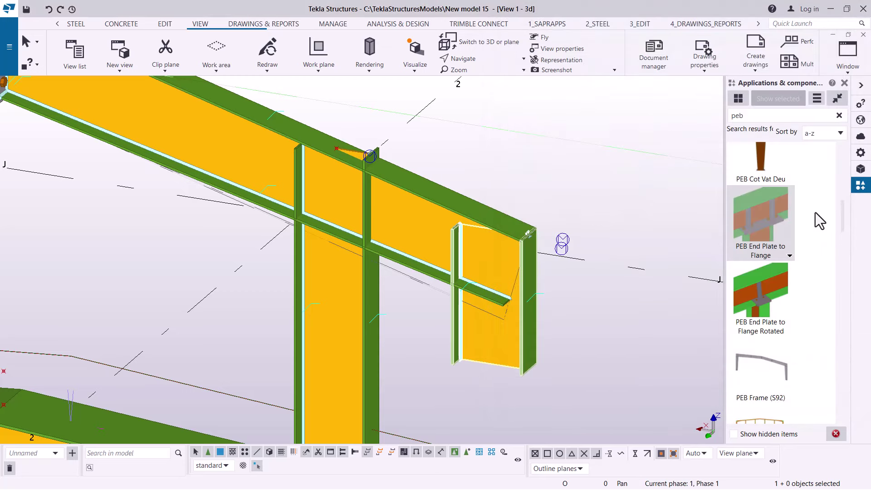
{"action": "left_click", "coordinate": [766, 218]}
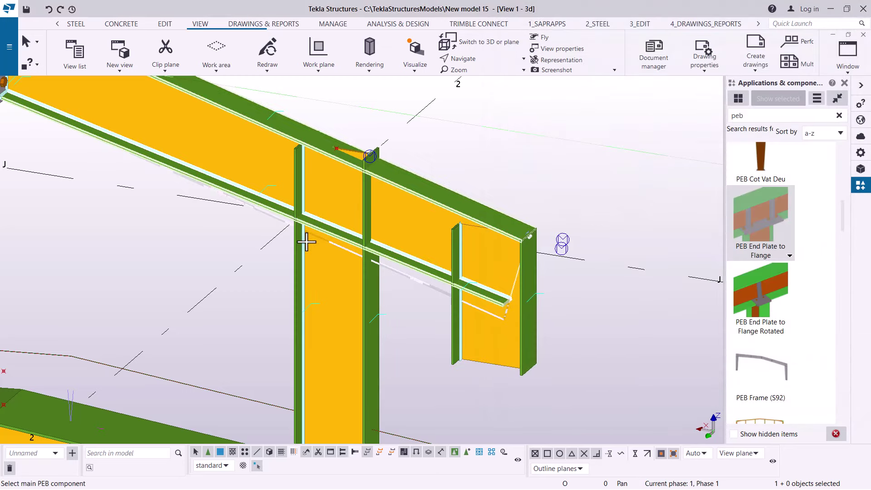
{"action": "scroll", "coordinate": [307, 244], "scroll_direction": "up", "scroll_amount": 2}
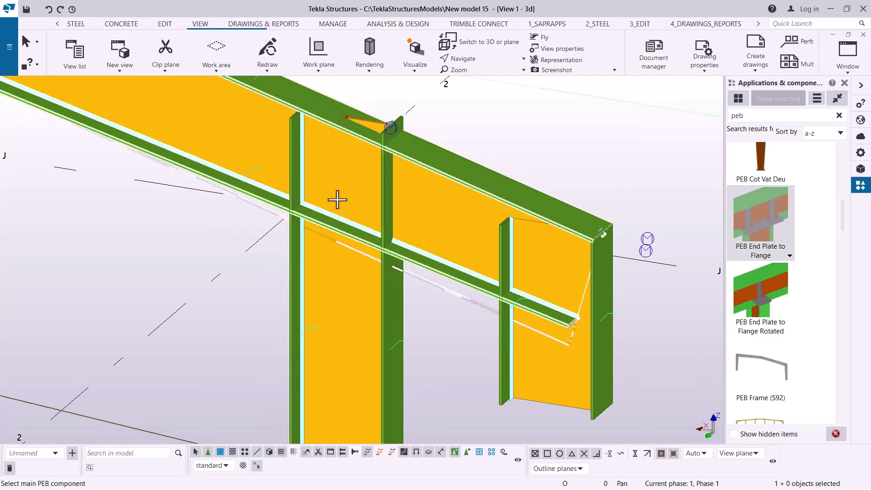
{"action": "left_click", "coordinate": [318, 257]}
{"action": "left_click", "coordinate": [320, 258]}
{"action": "right_click", "coordinate": [553, 127]}
{"action": "left_click", "coordinate": [555, 127]}
{"action": "scroll", "coordinate": [311, 233], "scroll_direction": "up", "scroll_amount": 4}
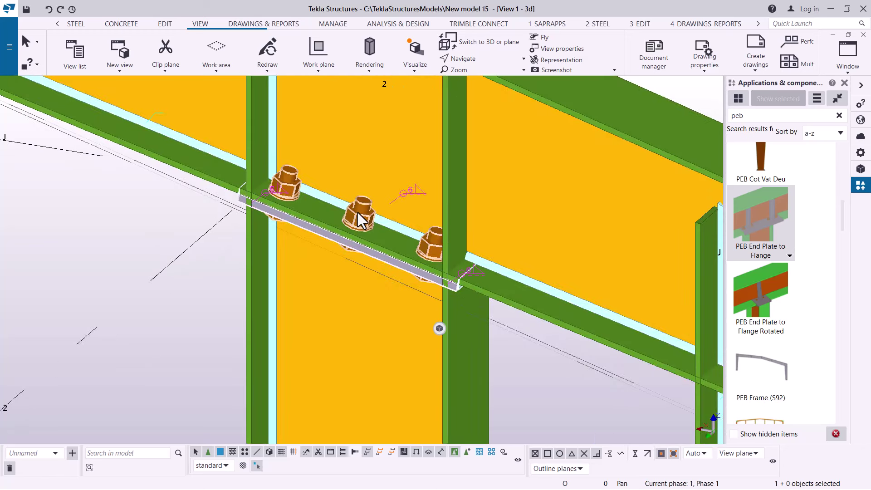
Step: Load the saved rf1 settings into the new second-column connection and apply them
{"action": "double_click", "coordinate": [357, 212]}
{"action": "middle_click_drag", "start_coordinate": [235, 217], "coordinate": [408, 136], "text": "ctrl"}
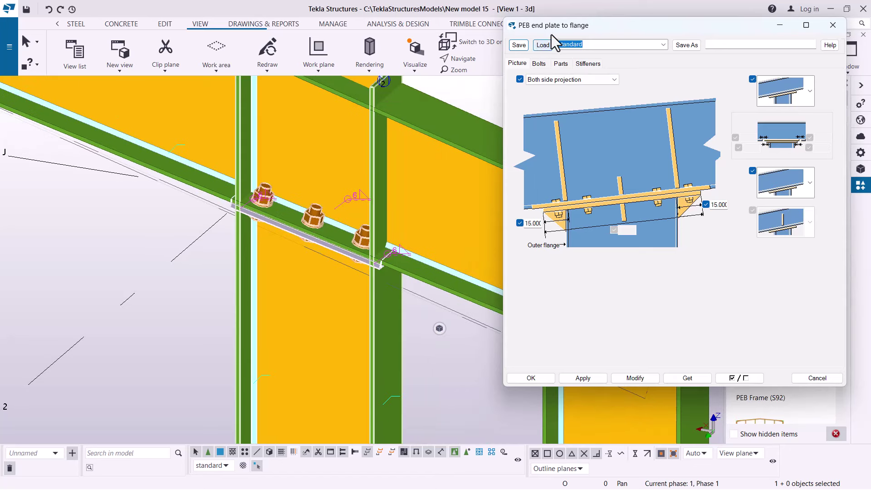
{"action": "left_click", "coordinate": [662, 44]}
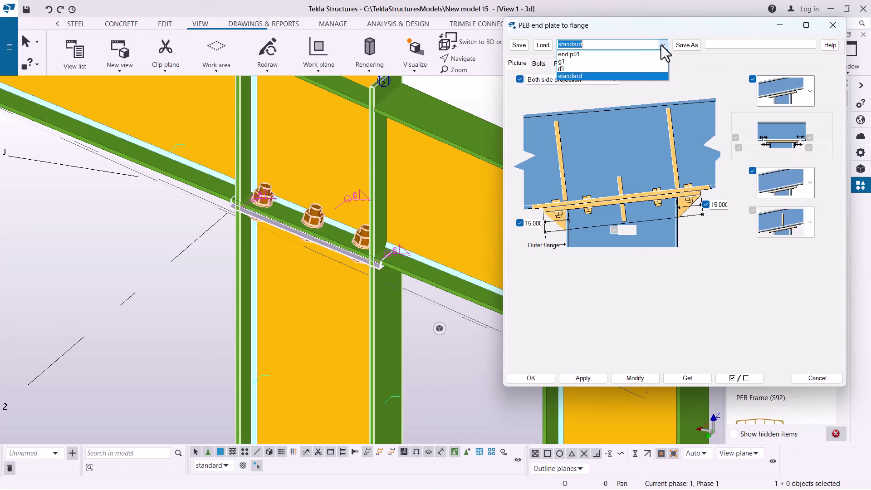
{"action": "left_click", "coordinate": [570, 68]}
{"action": "left_click", "coordinate": [544, 45]}
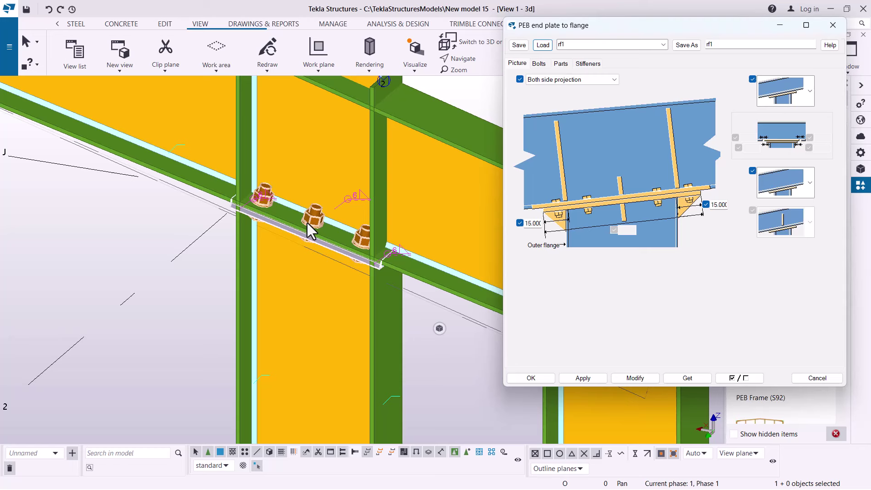
{"action": "left_click", "coordinate": [634, 379]}
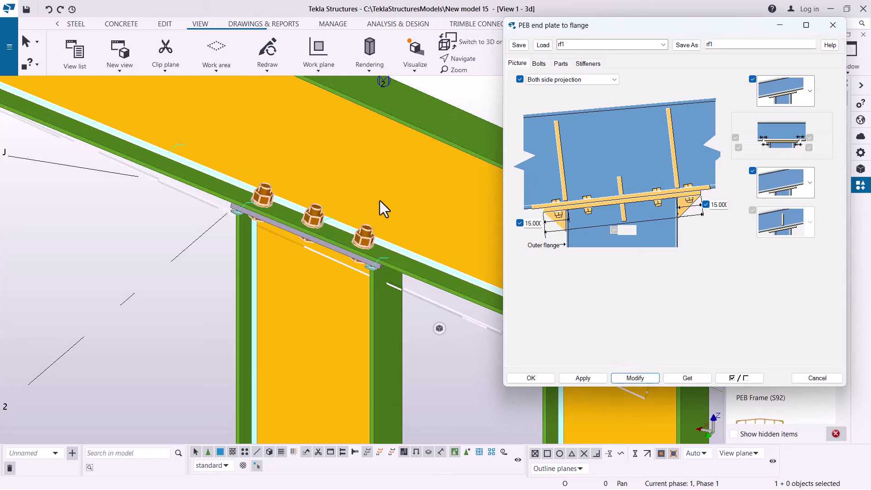
{"action": "scroll", "coordinate": [362, 248], "scroll_direction": "down", "scroll_amount": 6}
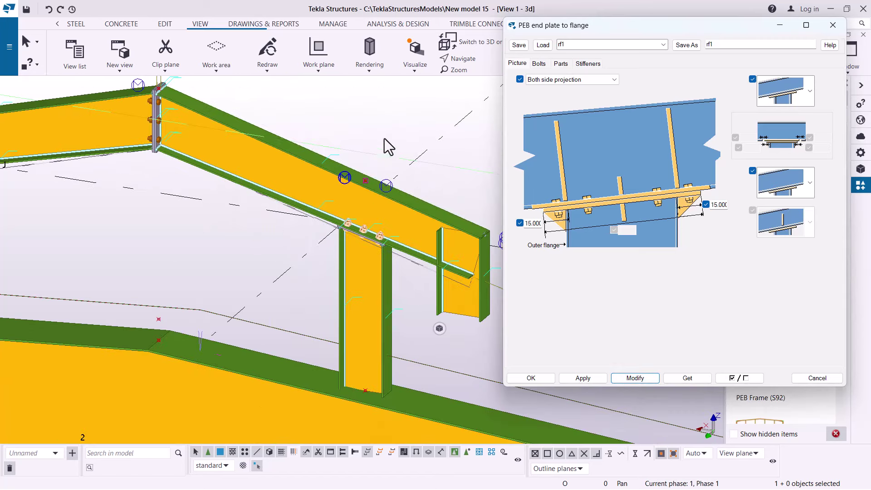
{"action": "scroll", "coordinate": [379, 113], "scroll_direction": "down", "scroll_amount": 3}
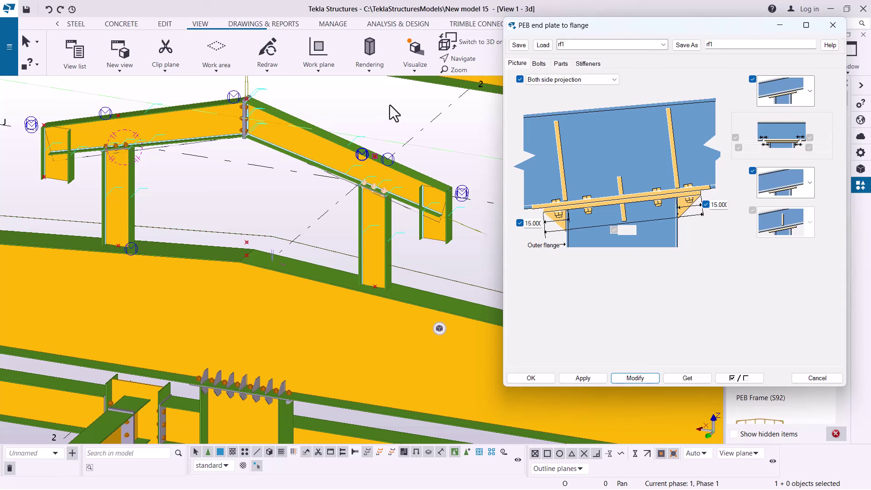
{"action": "scroll", "coordinate": [135, 232], "scroll_direction": "up", "scroll_amount": 5}
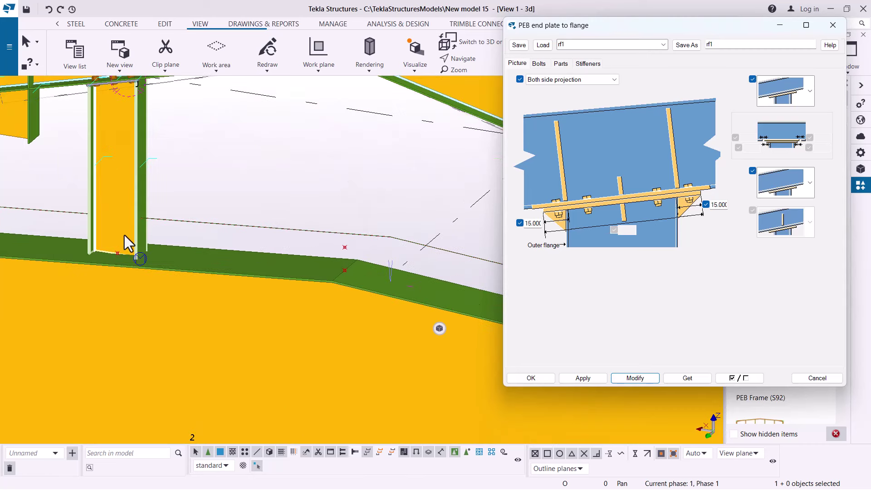
{"action": "scroll", "coordinate": [125, 233], "scroll_direction": "down", "scroll_amount": 2}
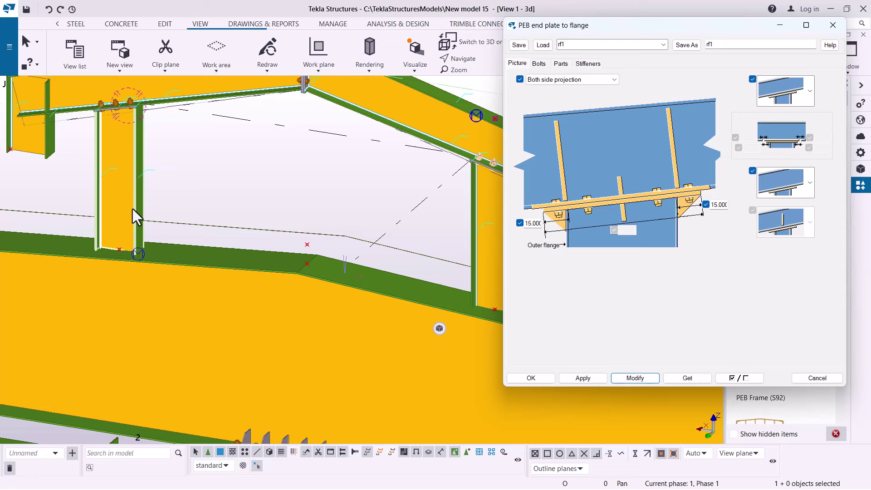
{"action": "left_click", "coordinate": [118, 160]}
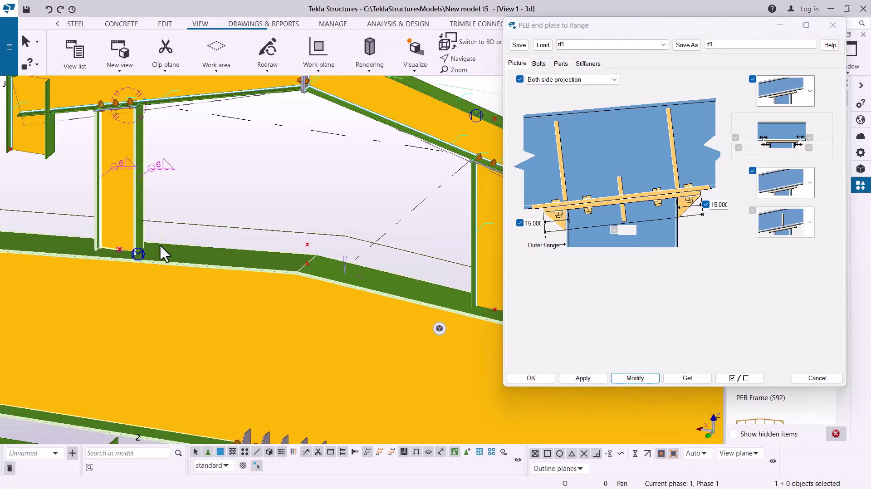
{"action": "scroll", "coordinate": [159, 244], "scroll_direction": "down", "scroll_amount": 2}
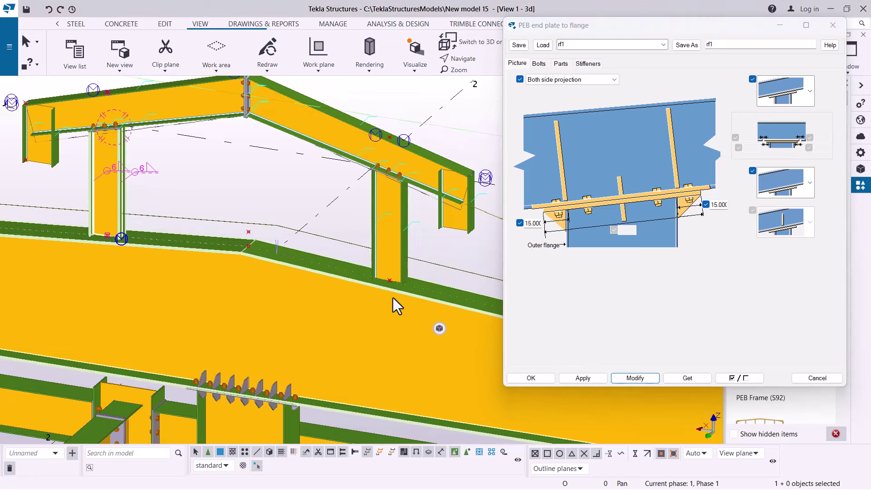
{"action": "scroll", "coordinate": [136, 165], "scroll_direction": "up", "scroll_amount": 3}
{"action": "scroll", "coordinate": [113, 157], "scroll_direction": "up", "scroll_amount": 3}
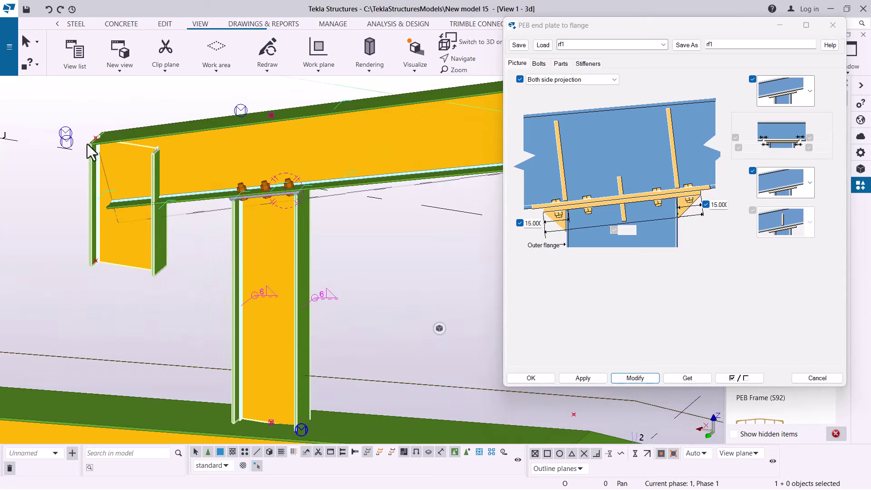
{"action": "scroll", "coordinate": [88, 143], "scroll_direction": "up", "scroll_amount": 2}
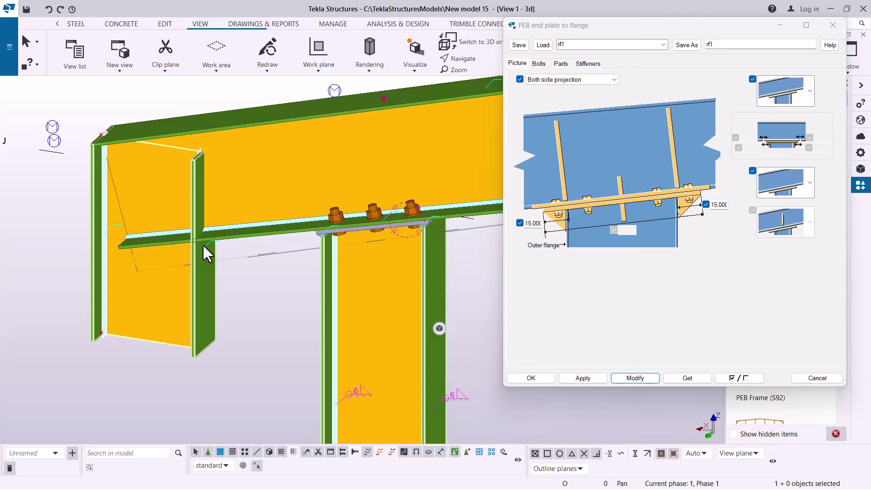
{"action": "scroll", "coordinate": [142, 208], "scroll_direction": "down", "scroll_amount": 5}
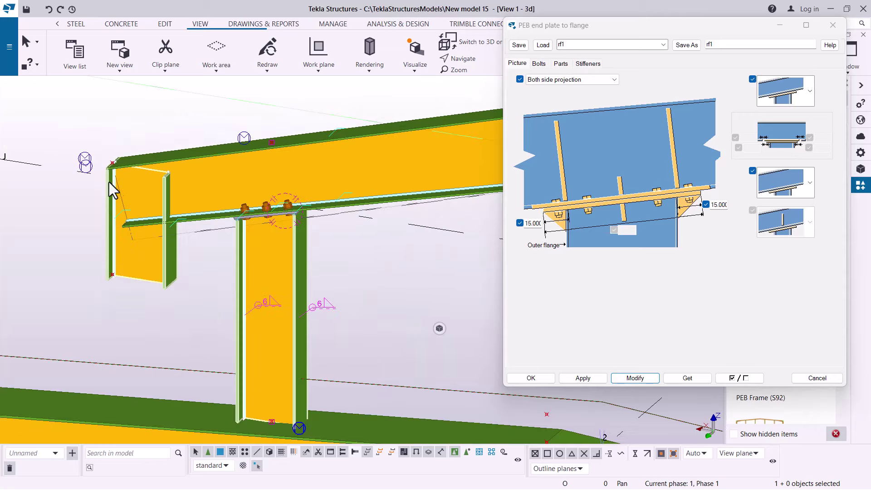
{"action": "scroll", "coordinate": [116, 177], "scroll_direction": "down", "scroll_amount": 2}
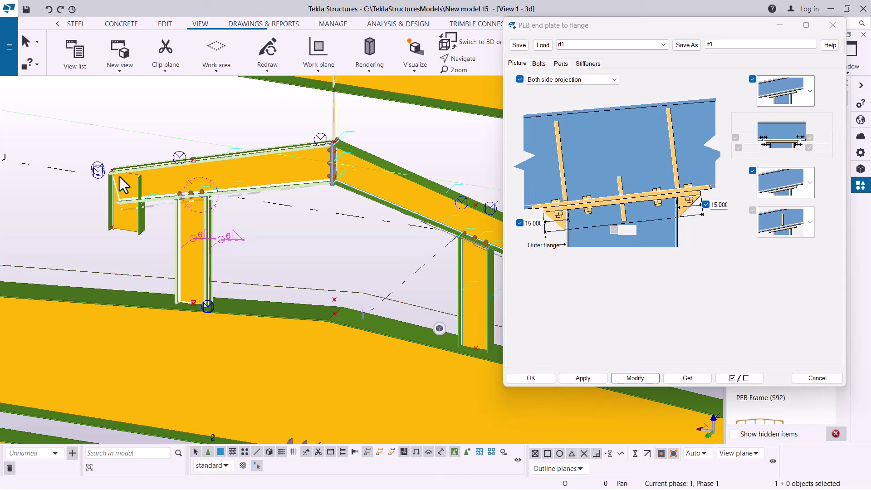